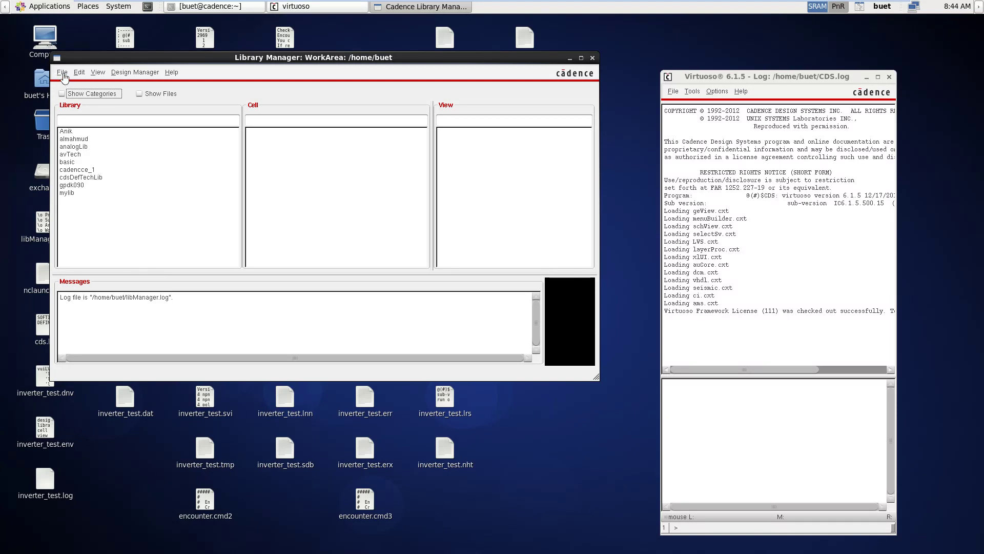
- Create a new library named nhasan in the /home/buet directory
click(62, 72)
mouse_move(74, 84)
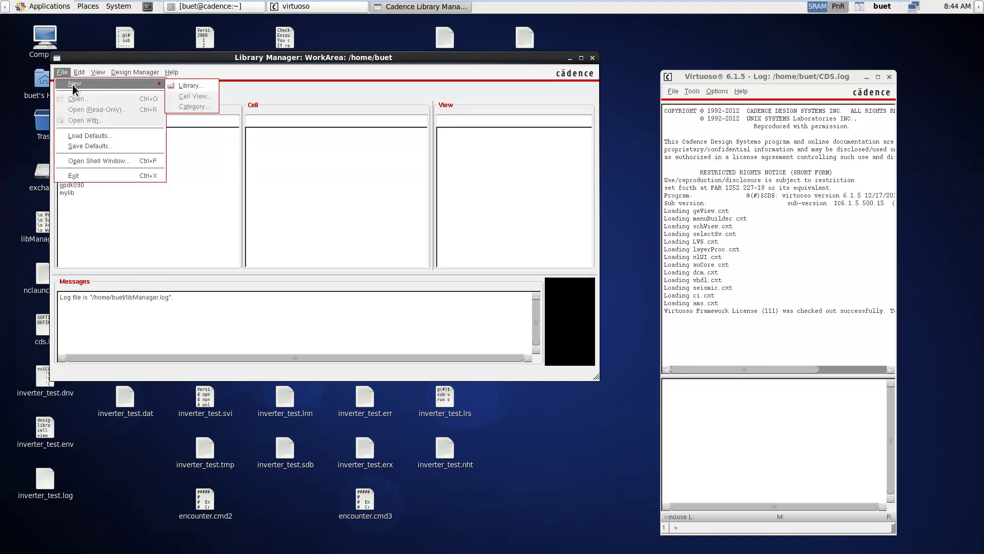
click(189, 87)
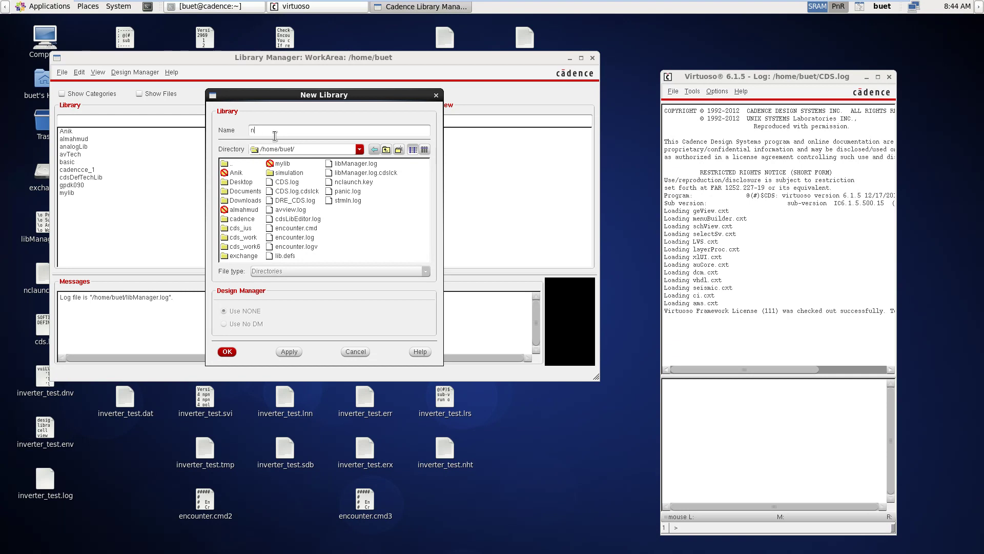
text(an)
click(229, 352)
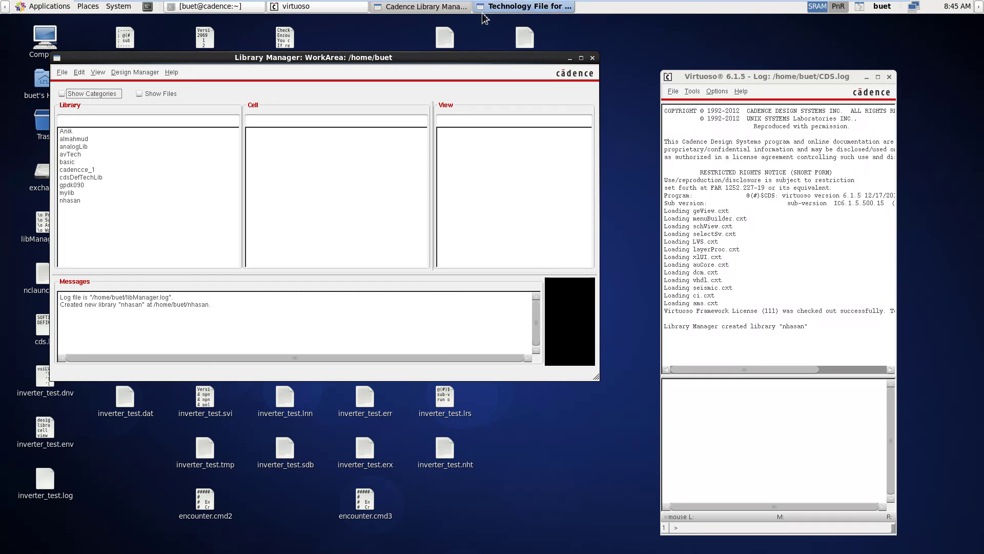
- Attach the new library to the existing technology library gpdk090
click(529, 7)
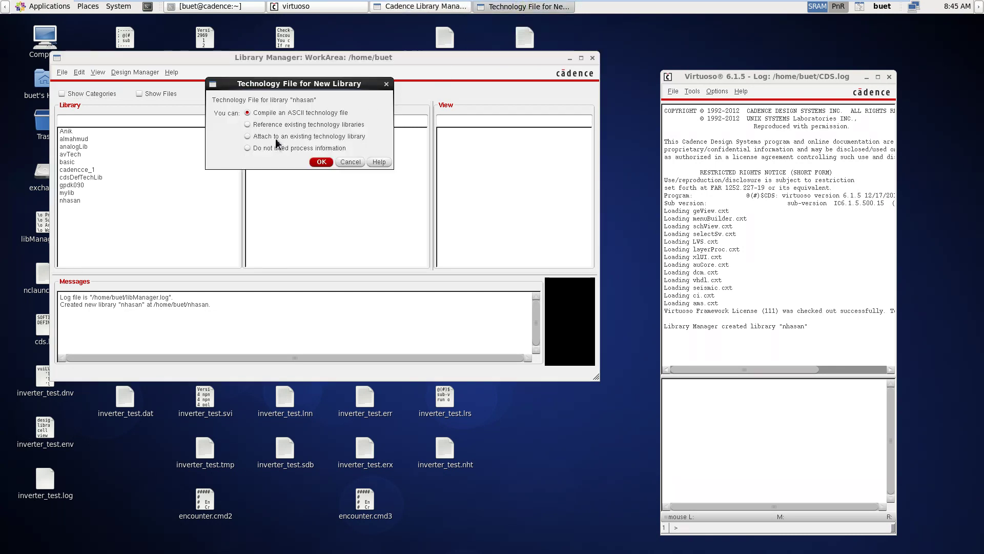
click(321, 162)
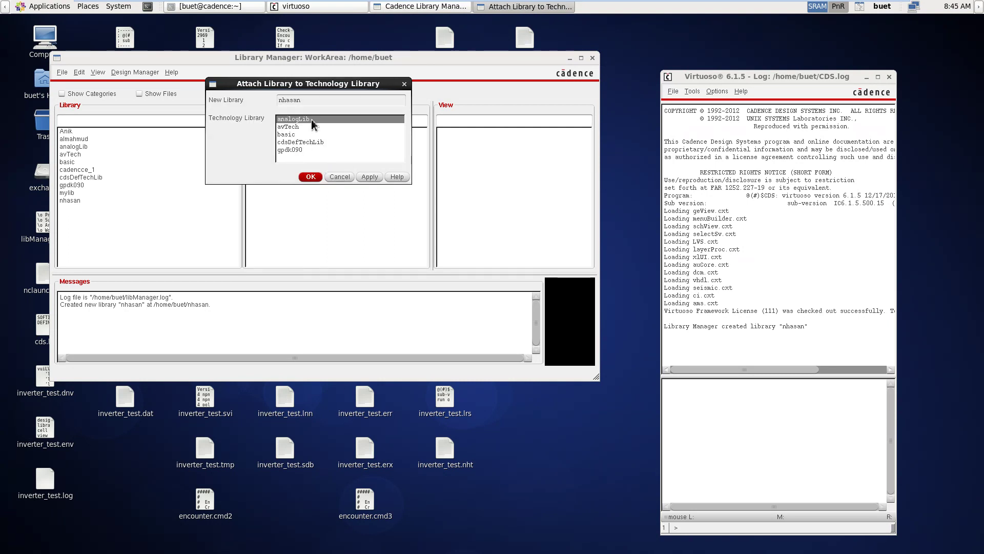
click(292, 151)
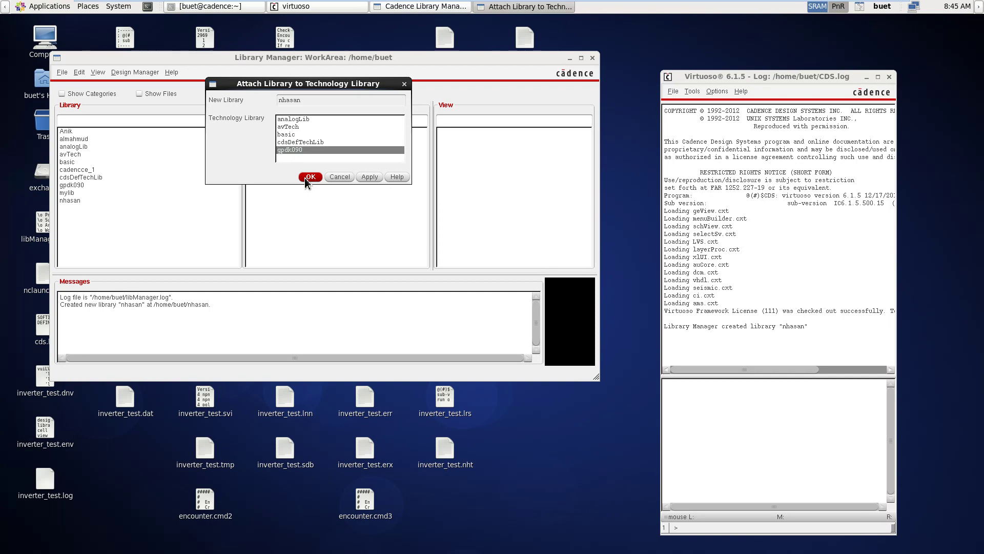
click(309, 177)
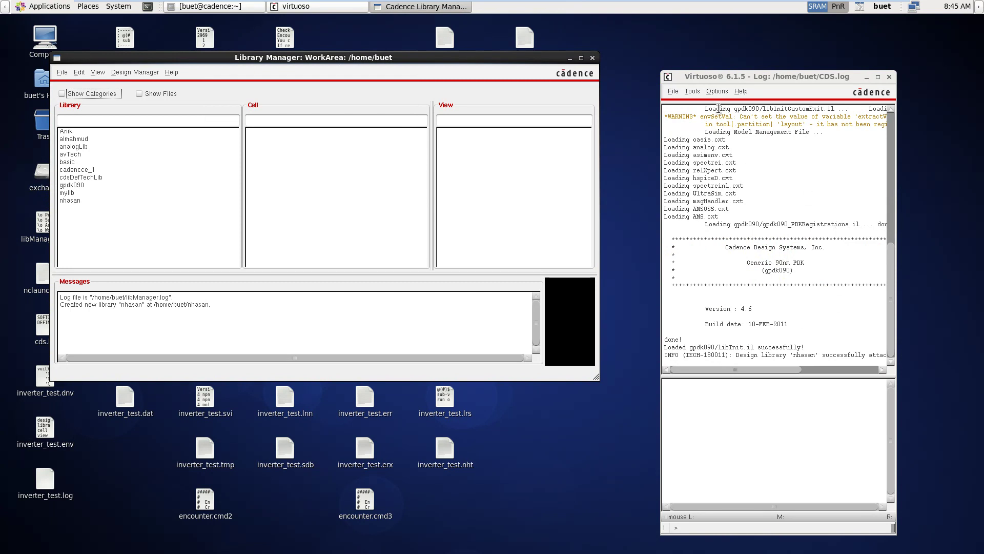
- Enlarge the log window's command input area and widen the window so the long log lines fit better
drag(730, 379, 720, 358)
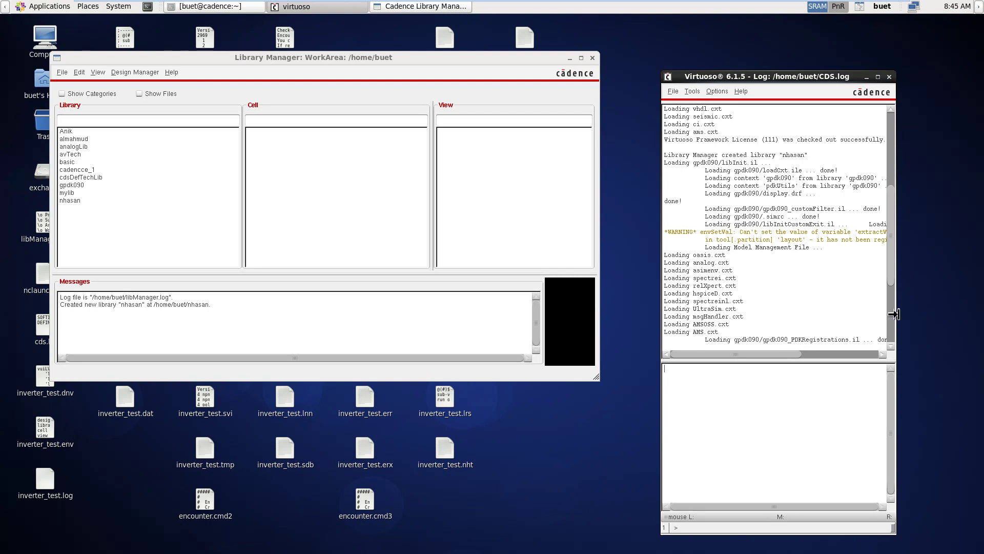
drag(897, 317, 961, 314)
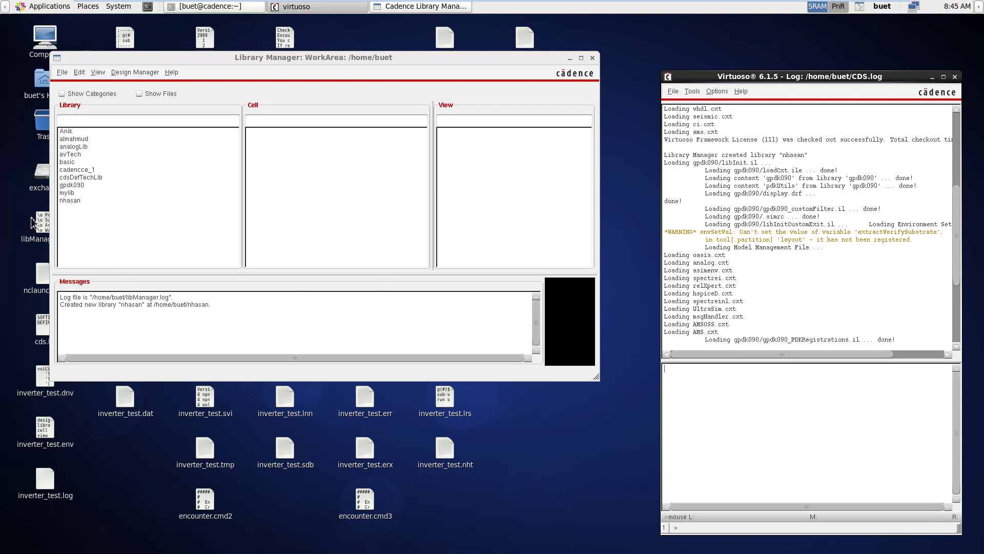
- Rename the nhasan library to nahasan with instances updated
right_click(69, 201)
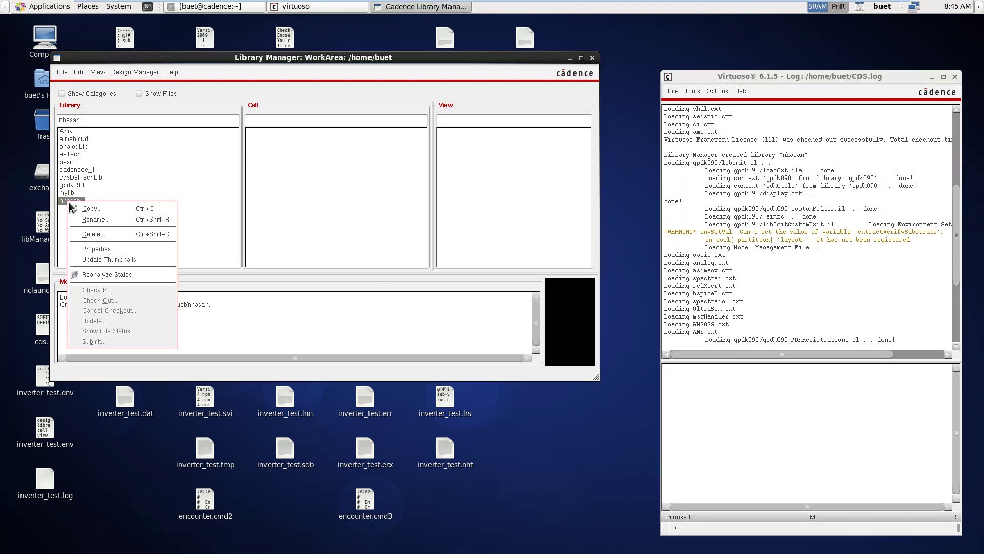
click(88, 219)
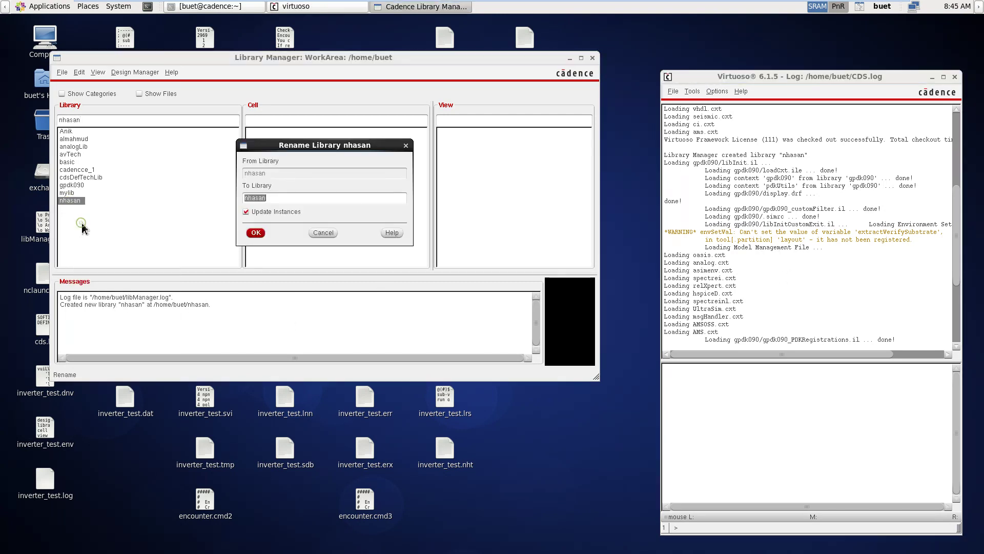
click(248, 198)
click(255, 233)
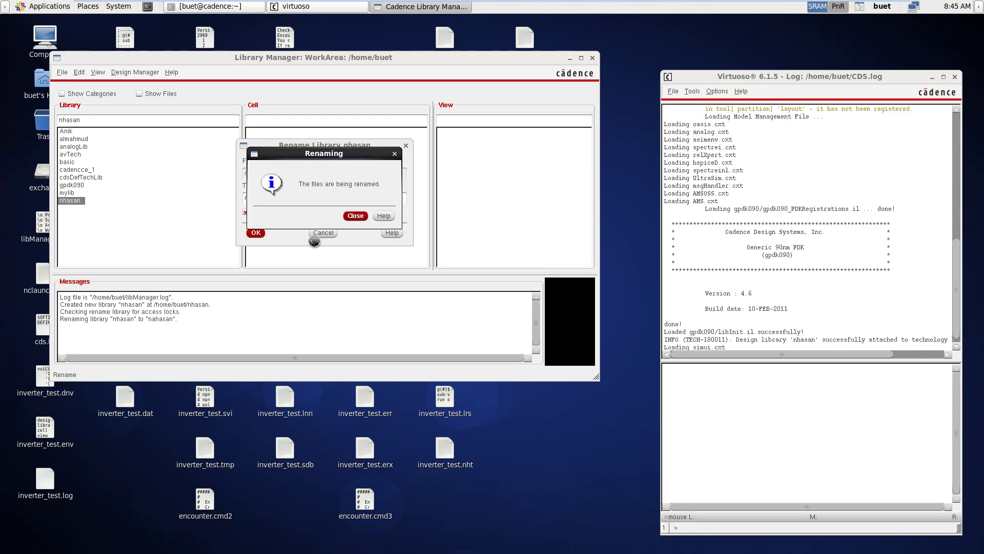
click(355, 216)
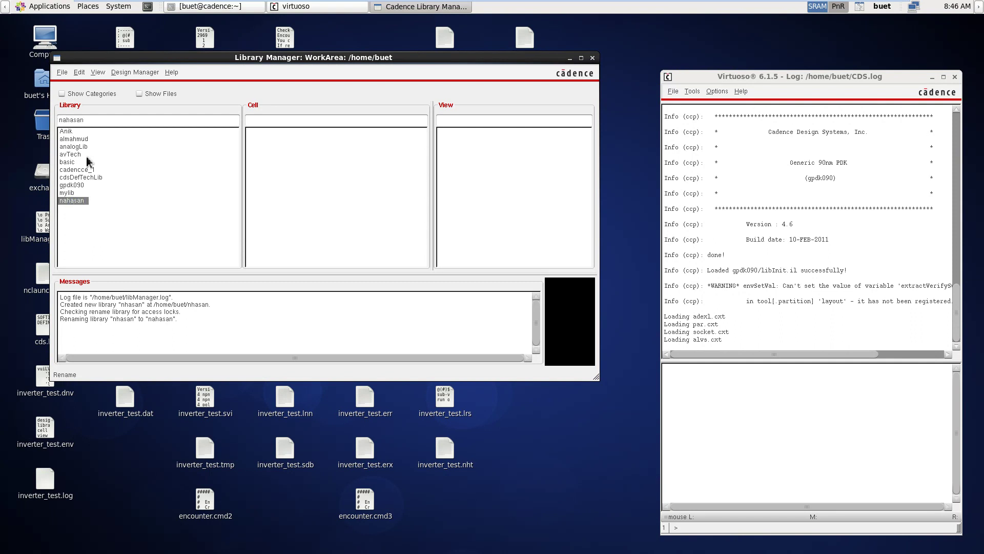
- Create a schematic cellview for a new cell named inverter in the nahasan library, opened with Schematics L
click(63, 74)
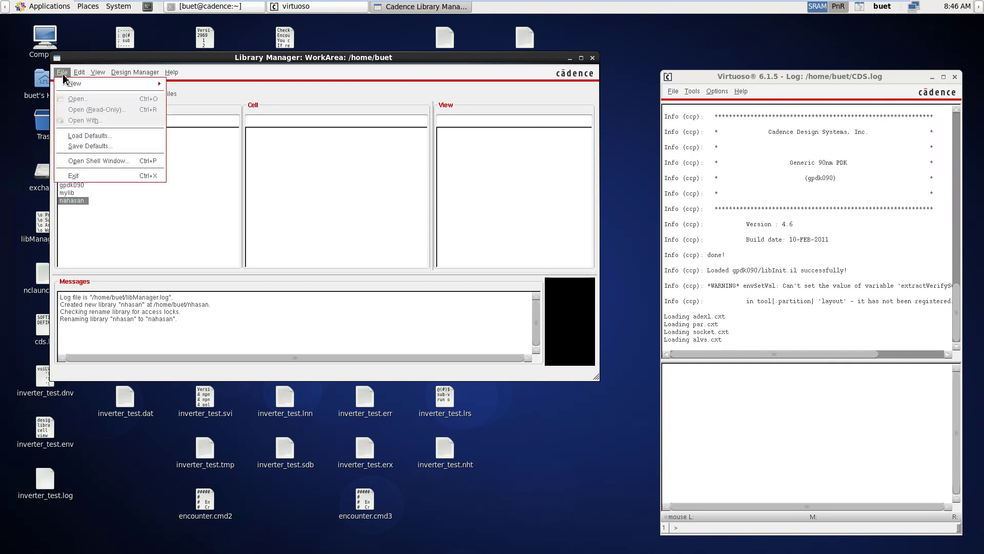
mouse_move(136, 86)
click(198, 98)
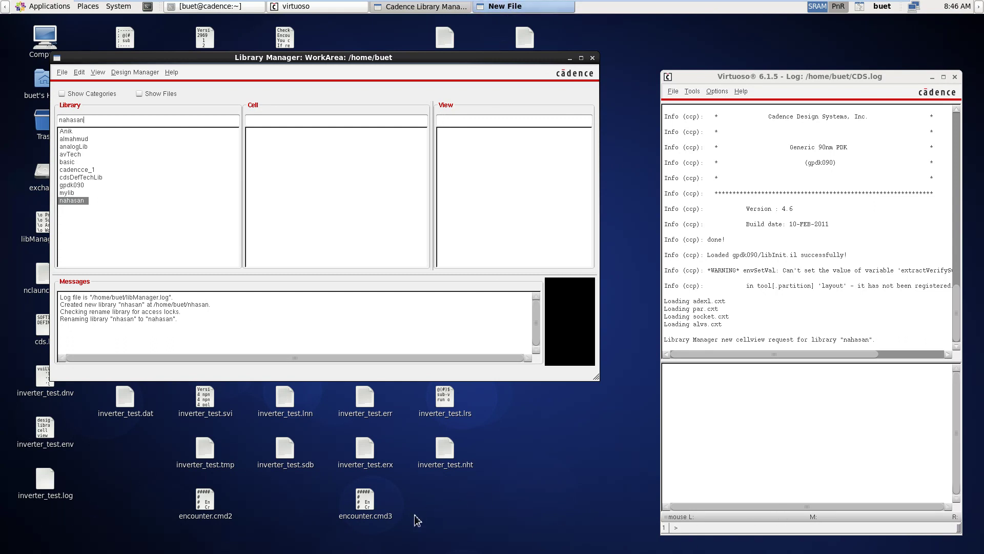
click(508, 7)
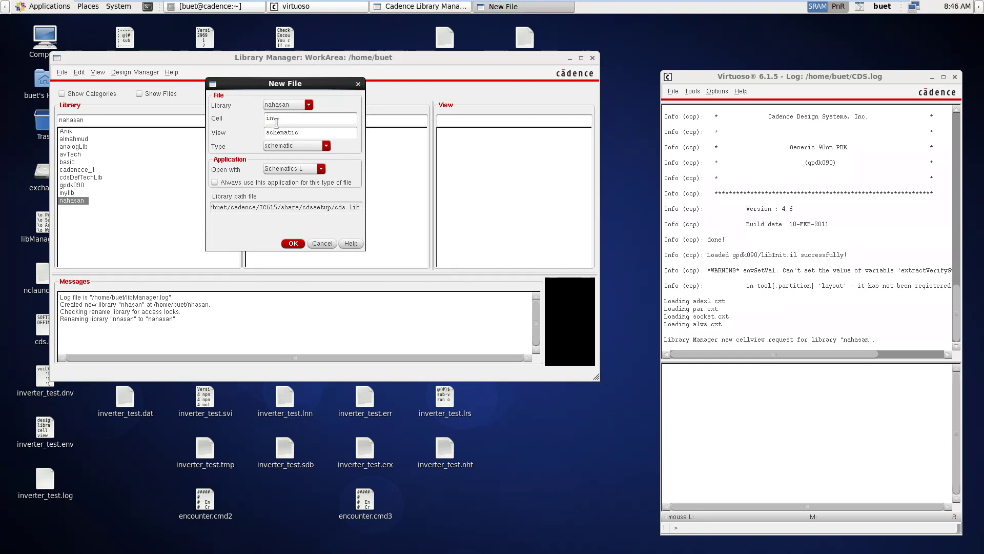
click(276, 123)
text(inverter)
click(294, 245)
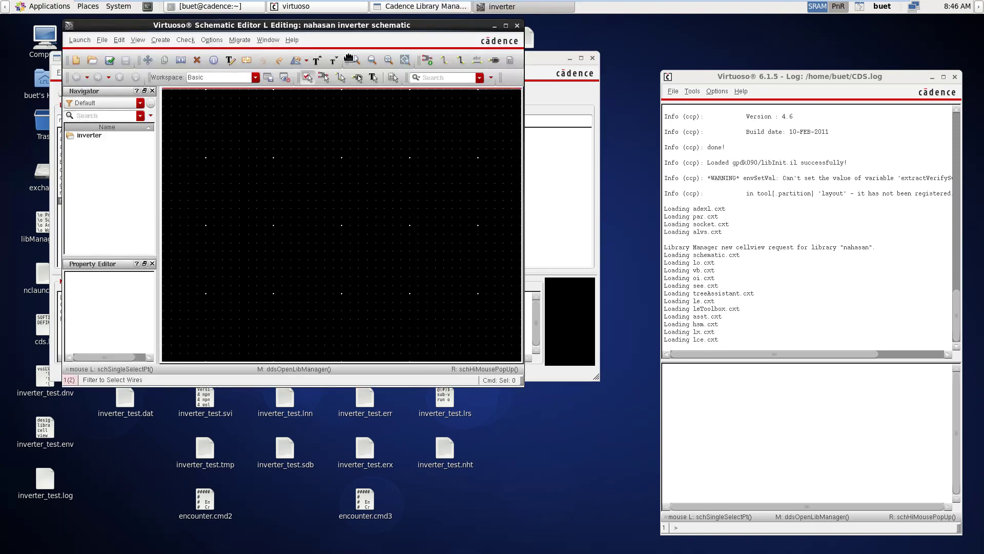
- Move the schematic editor window clear of the Library Manager and minimize the Library Manager
drag(349, 30, 444, 151)
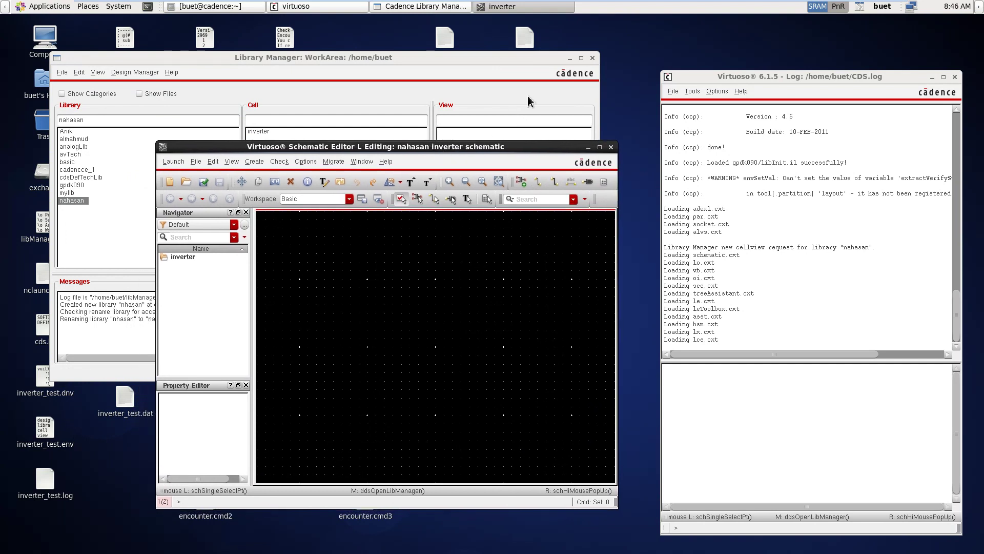
click(357, 73)
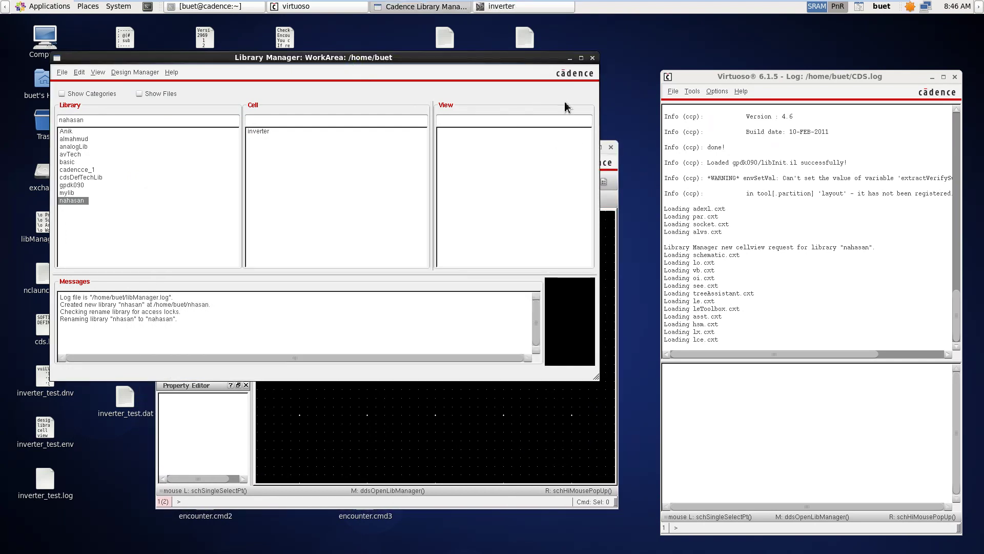
click(570, 58)
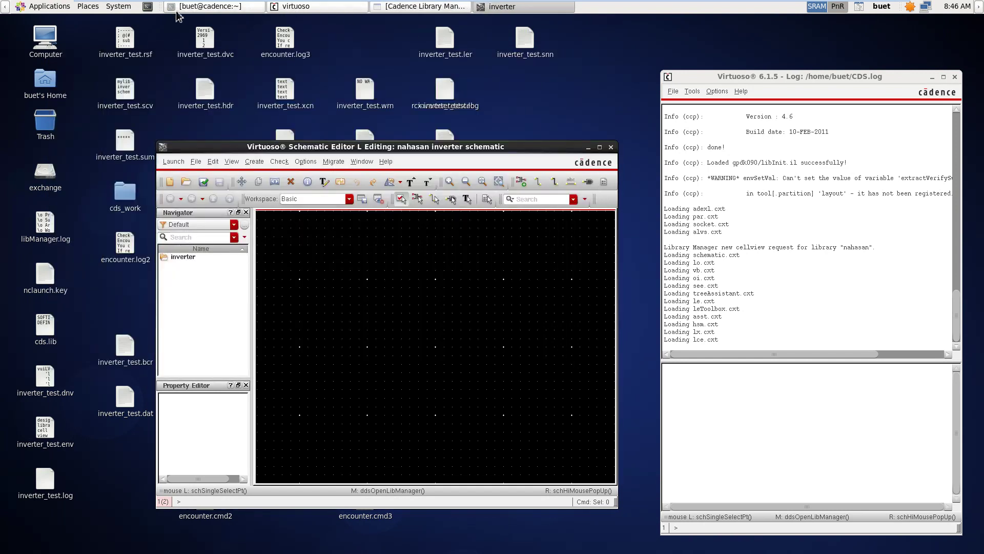
- Examine the terminal command that launched Virtuoso and check the other open windows, leaving the schematic and log windows displayed
click(196, 7)
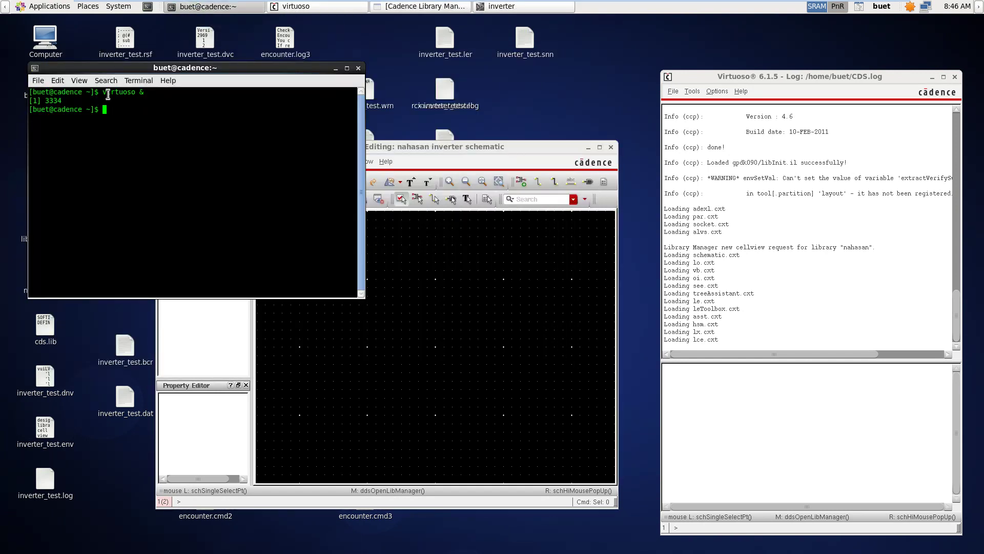
click(336, 68)
mouse_move(315, 4)
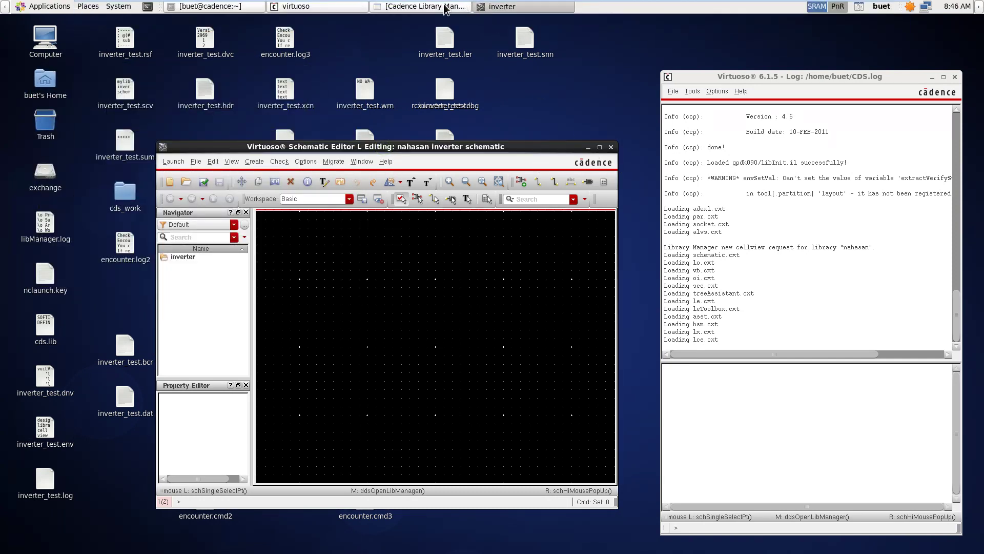
click(446, 7)
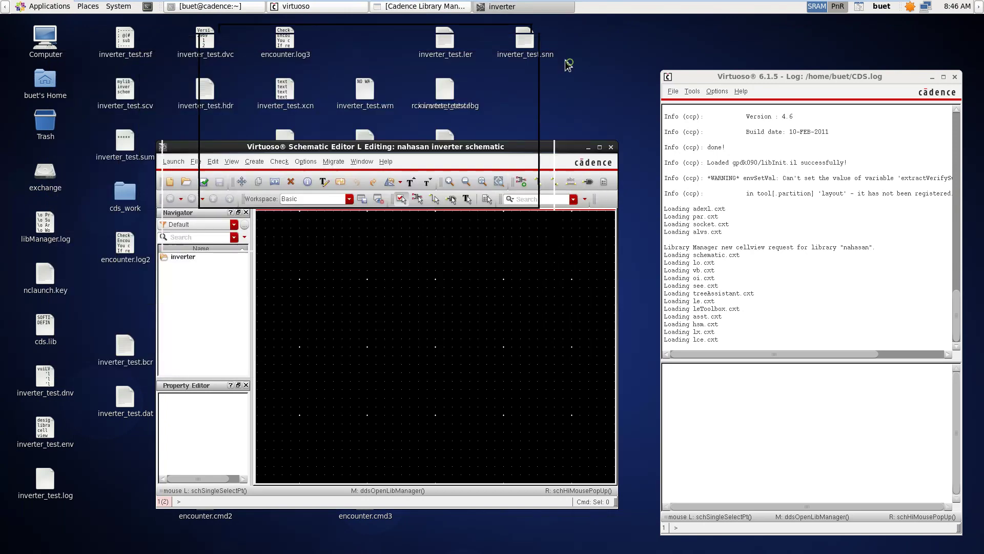
click(533, 8)
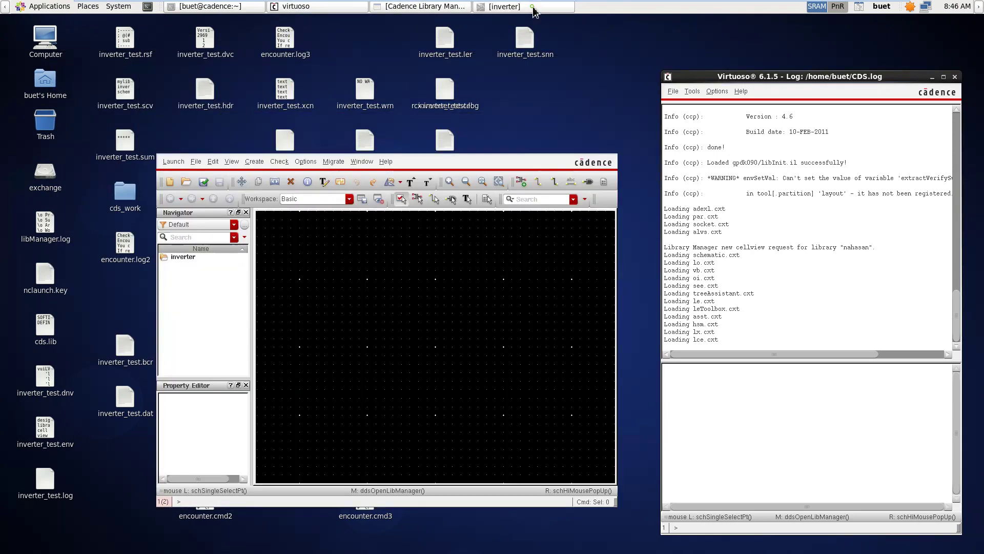
click(533, 8)
click(291, 9)
click(298, 9)
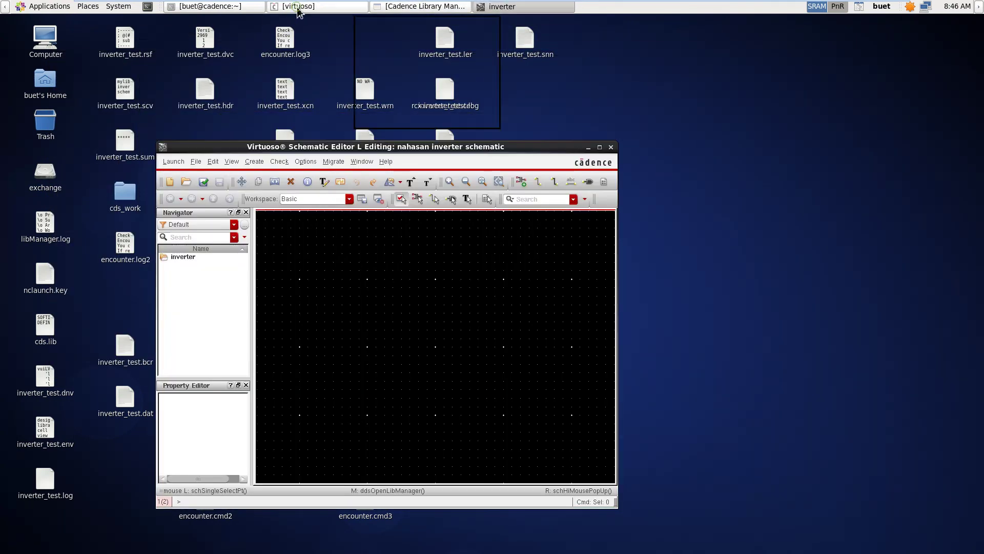
click(297, 10)
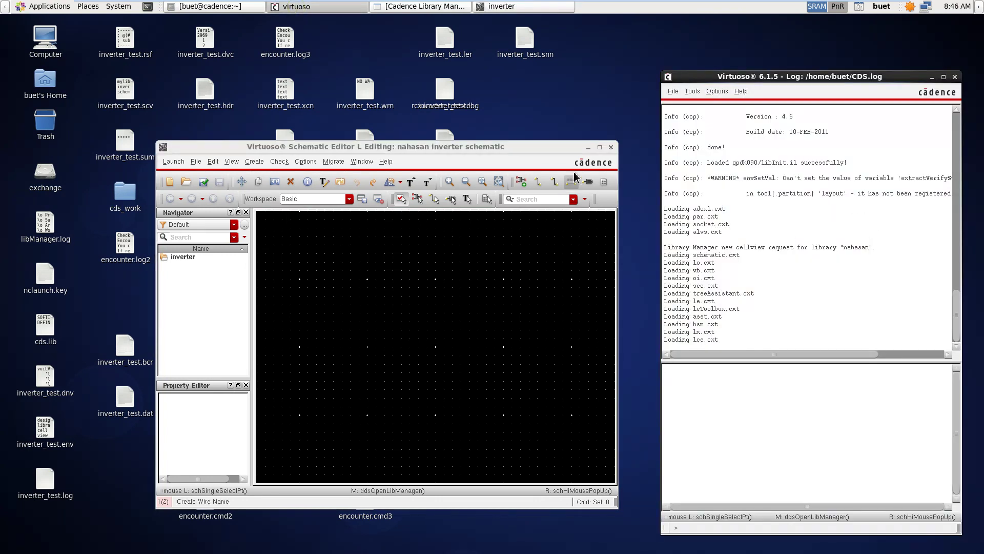
- Start adding an instance to the inverter schematic, choosing the symbol view of nmos1v from the gpdk090 library
drag(207, 144, 145, 52)
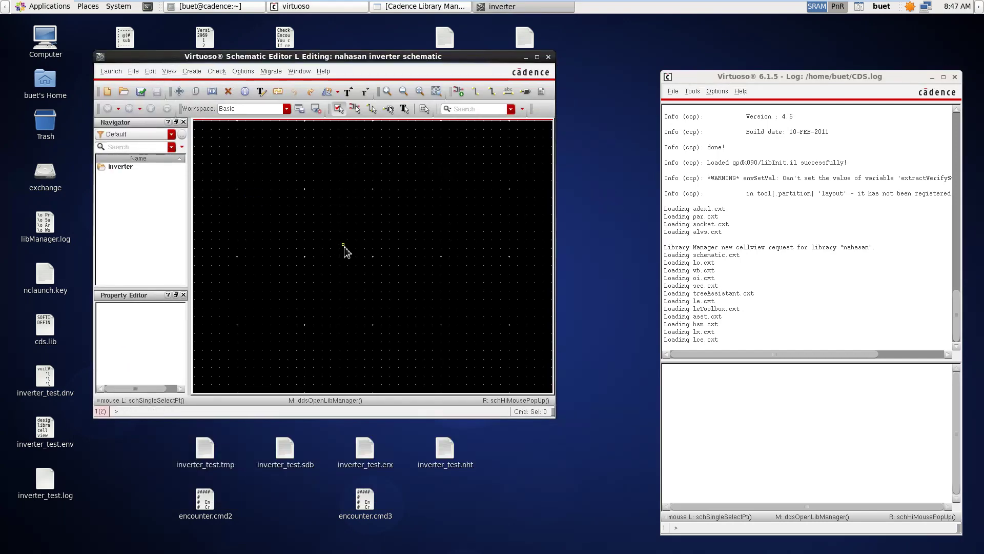
key(i)
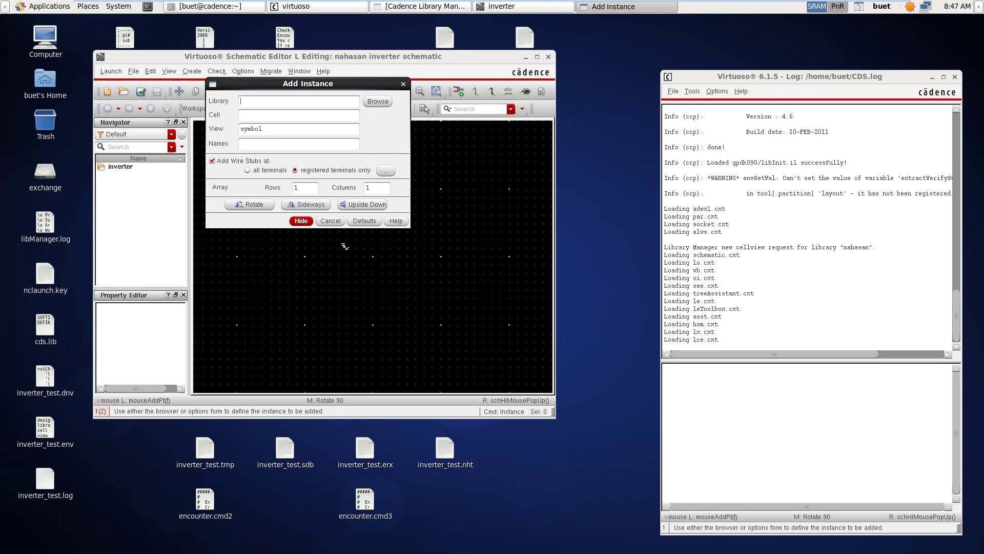
click(379, 102)
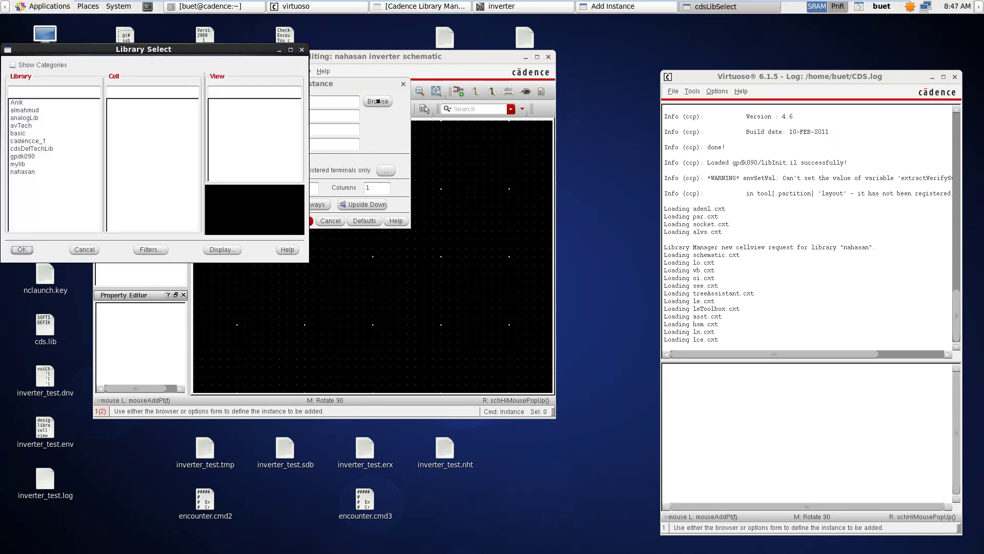
click(22, 156)
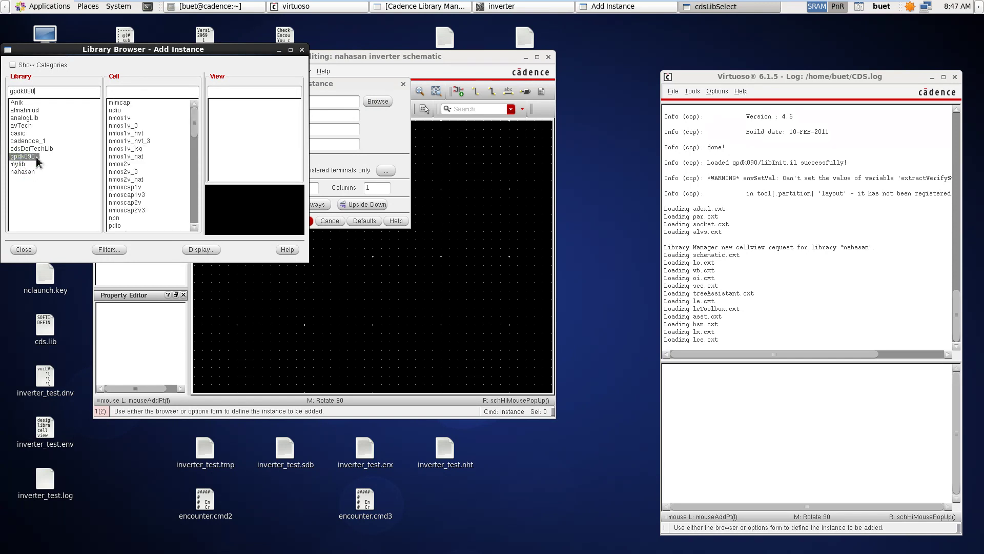
click(121, 118)
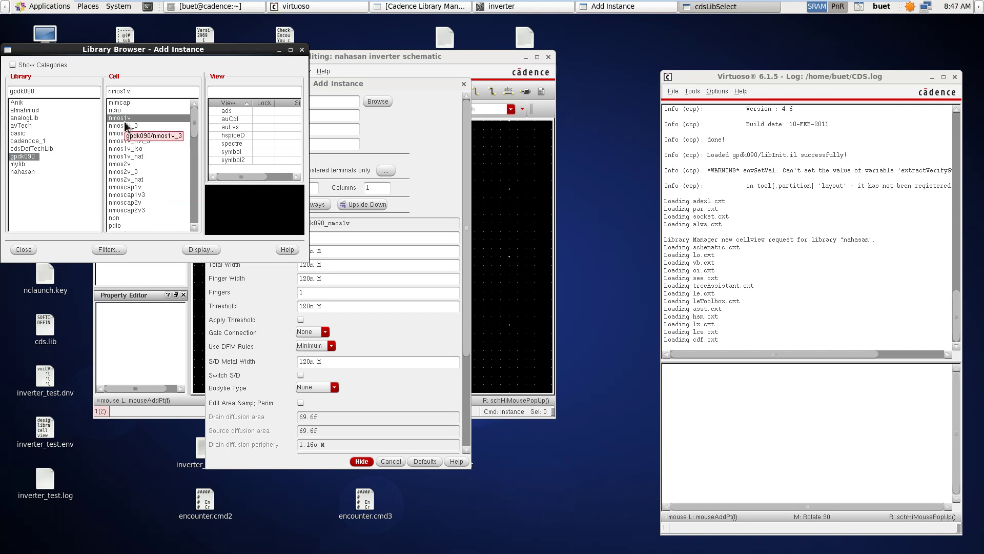
click(233, 153)
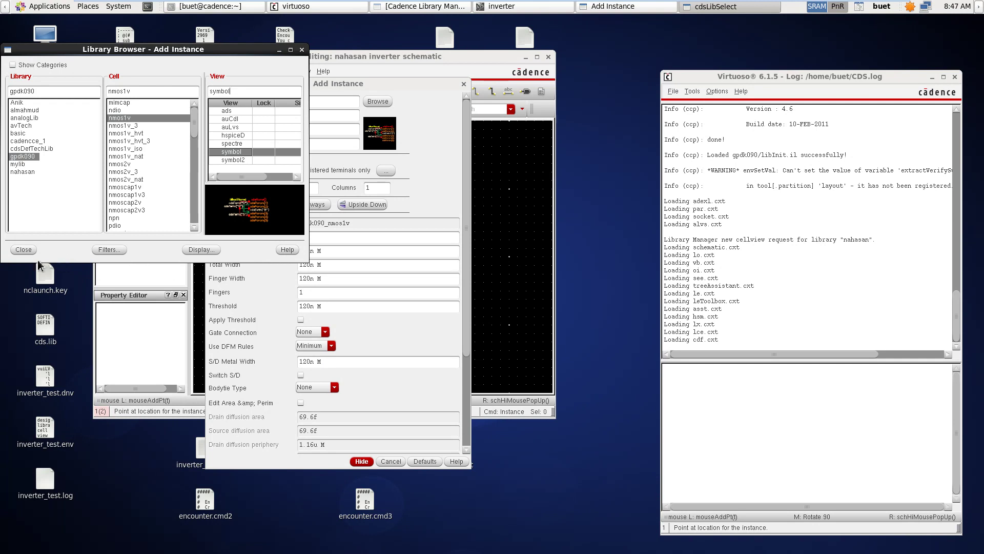
click(24, 249)
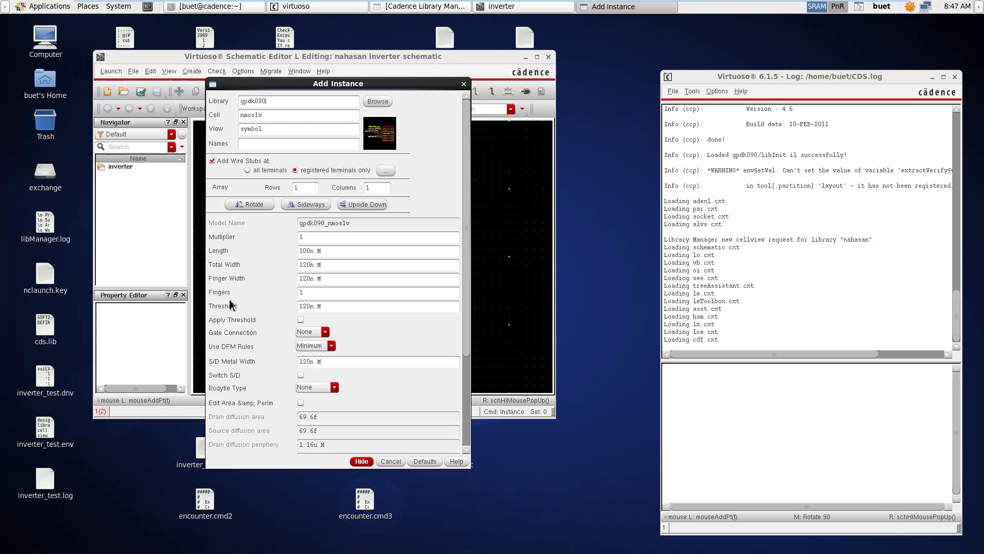
- Set the NMOS transistor's number of fingers to 2 and place it near the centre of the schematic
double_click(305, 297)
text(2)
key(Return)
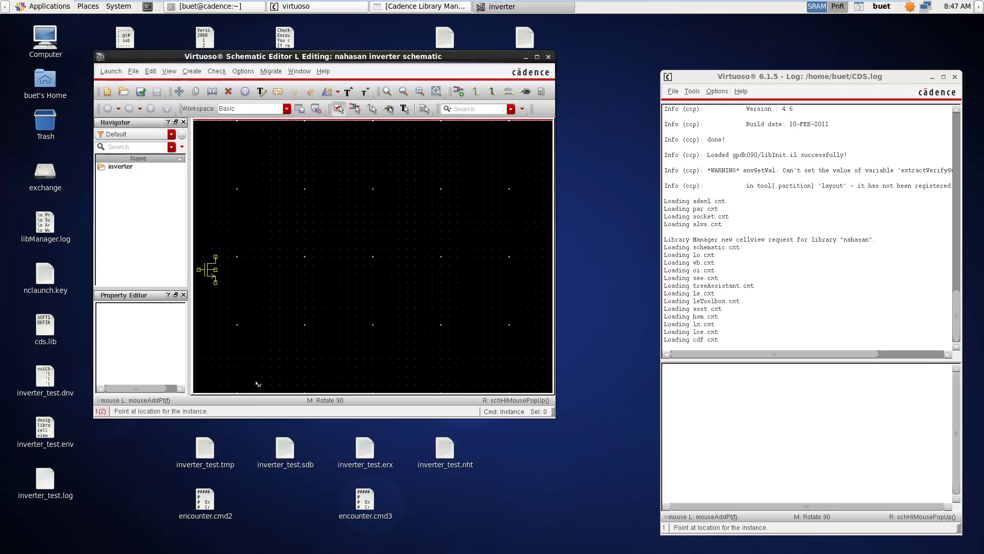
click(373, 245)
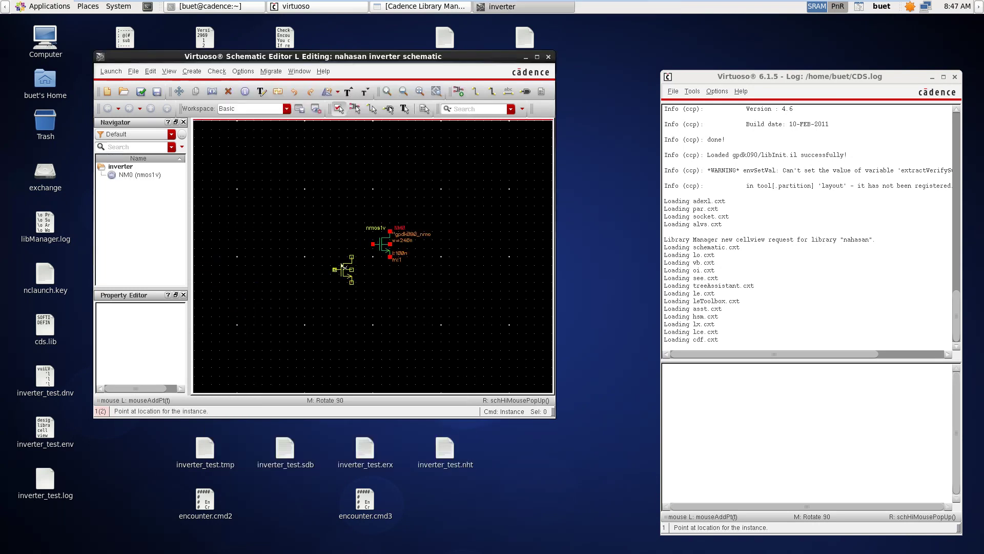
- End instance placement and set the placed NMOS transistor's number of fingers to 1 in its object properties
key(Escape)
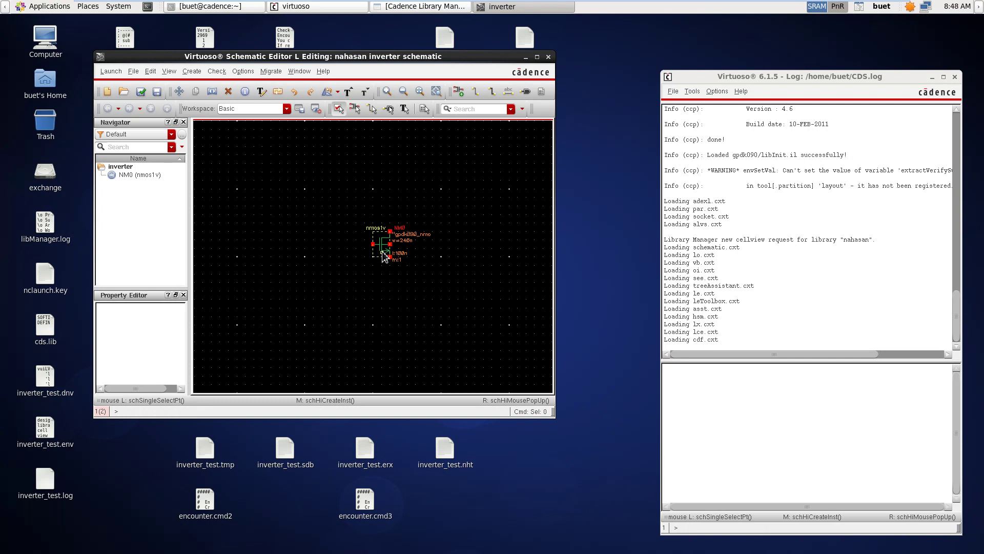
click(385, 257)
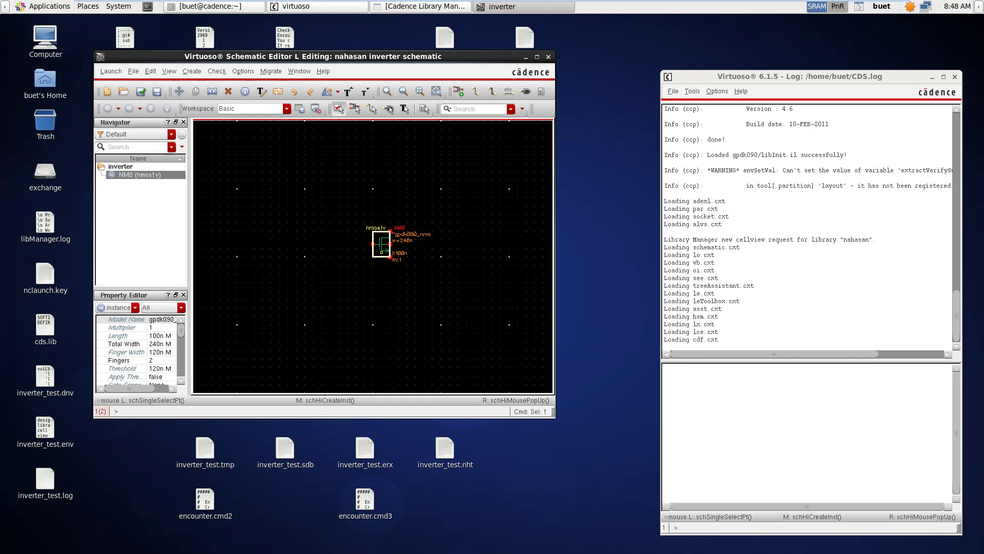
key(q)
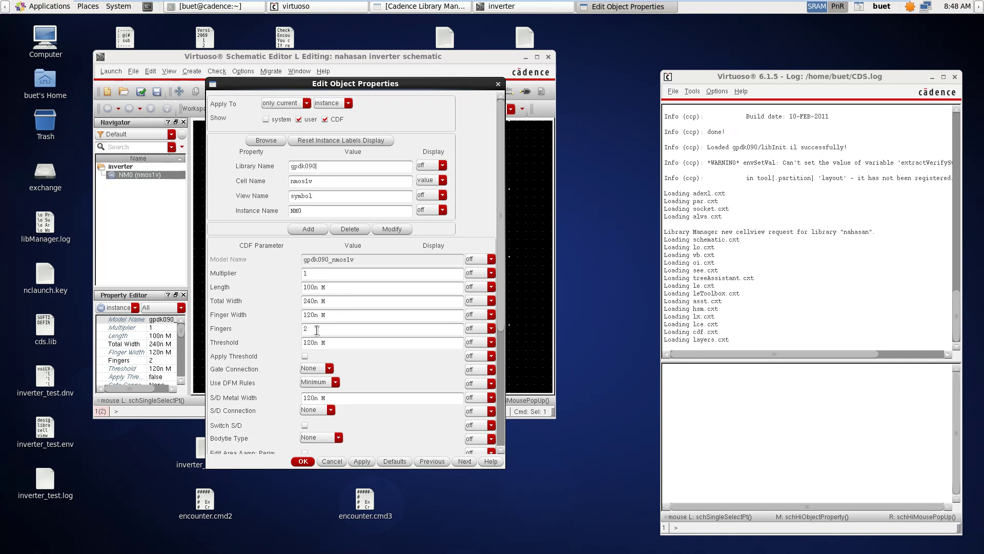
drag(314, 328, 287, 334)
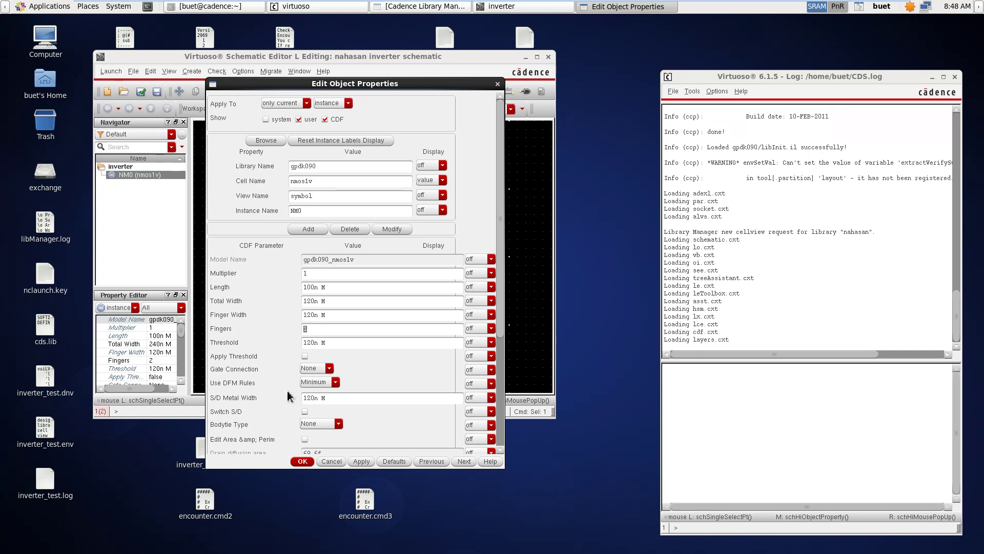
scroll(254, 397, down, 5)
scroll(254, 397, down, 4)
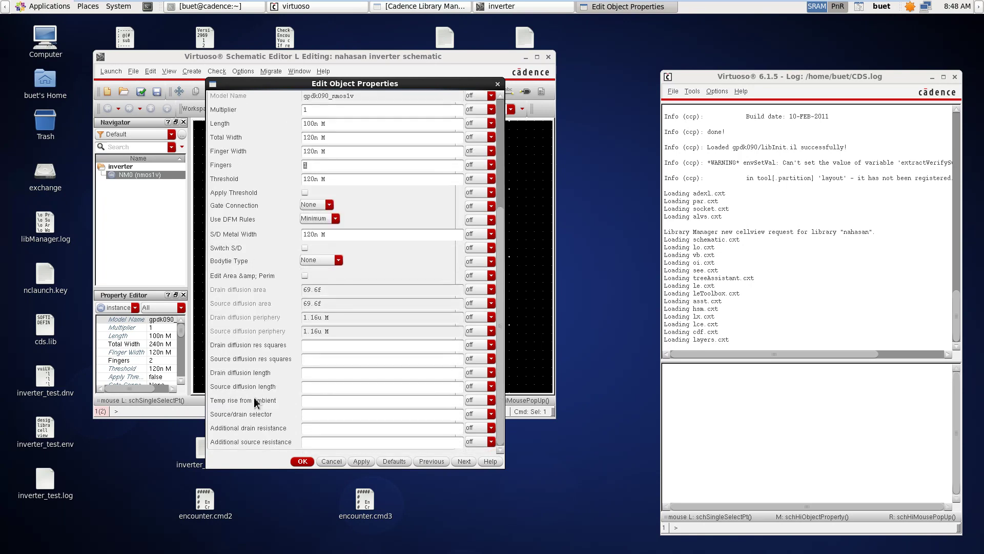
scroll(254, 400, up, 9)
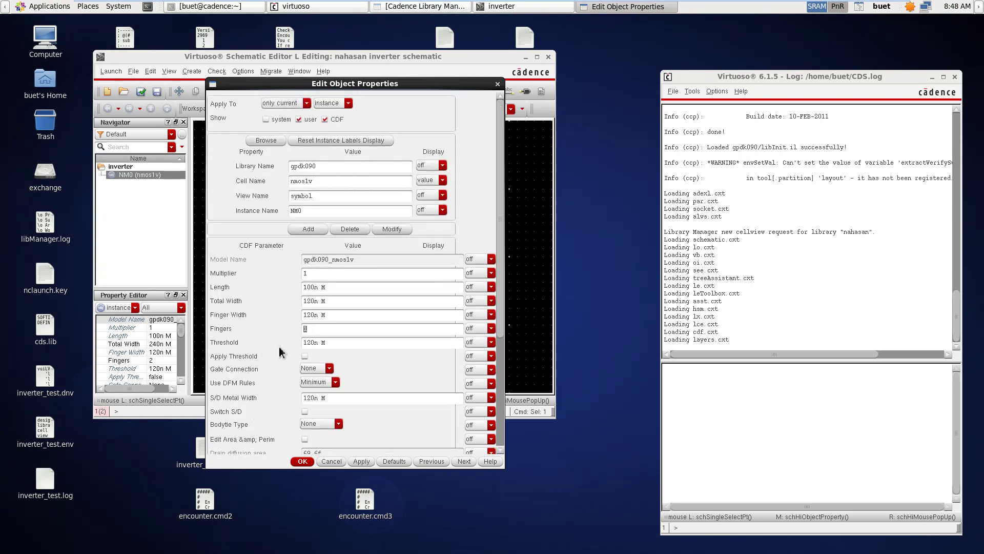
click(302, 461)
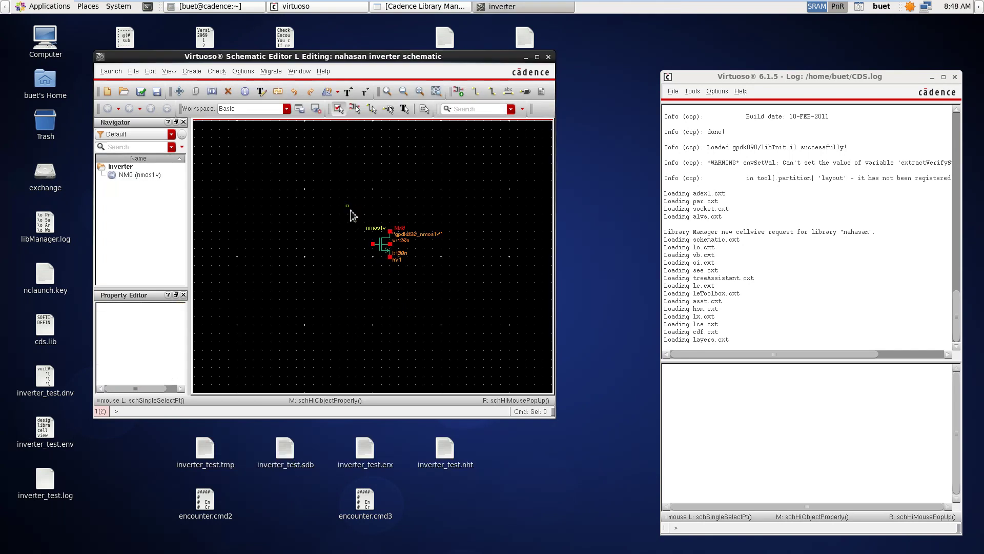
- Enlarge the schematic editor window in width and height so it fills the space beside the log window
ctrl+scroll(423, 272, up, 2)
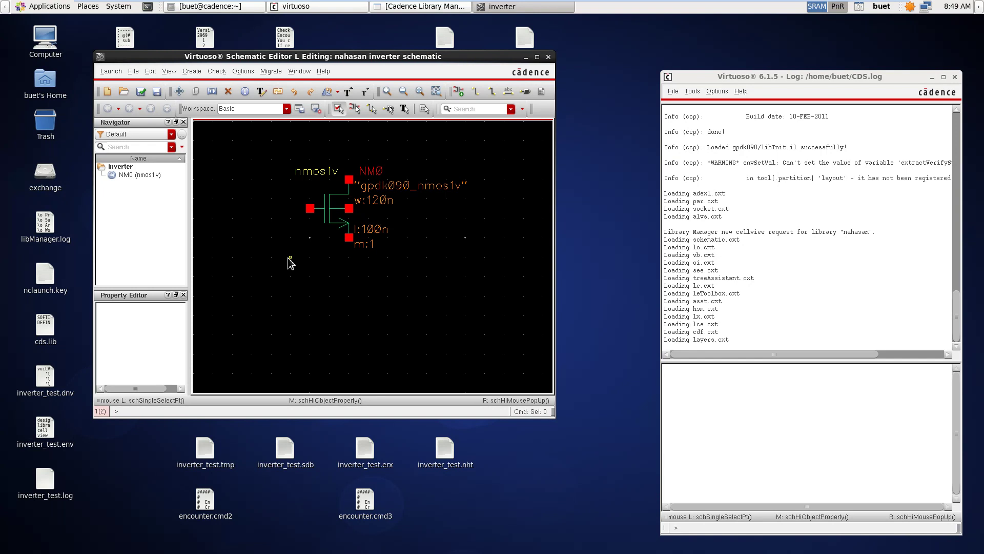
ctrl+scroll(290, 263, up, 1)
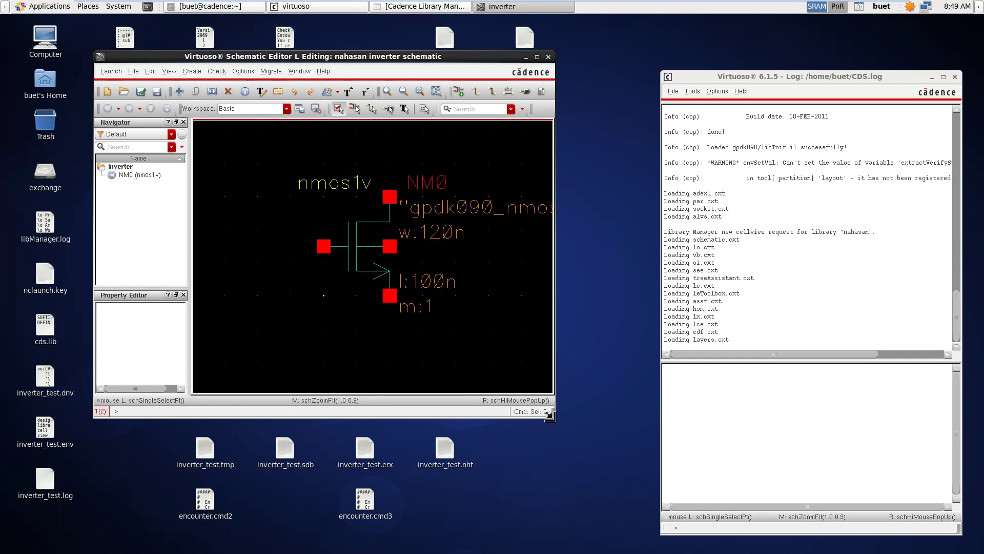
drag(549, 414, 644, 270)
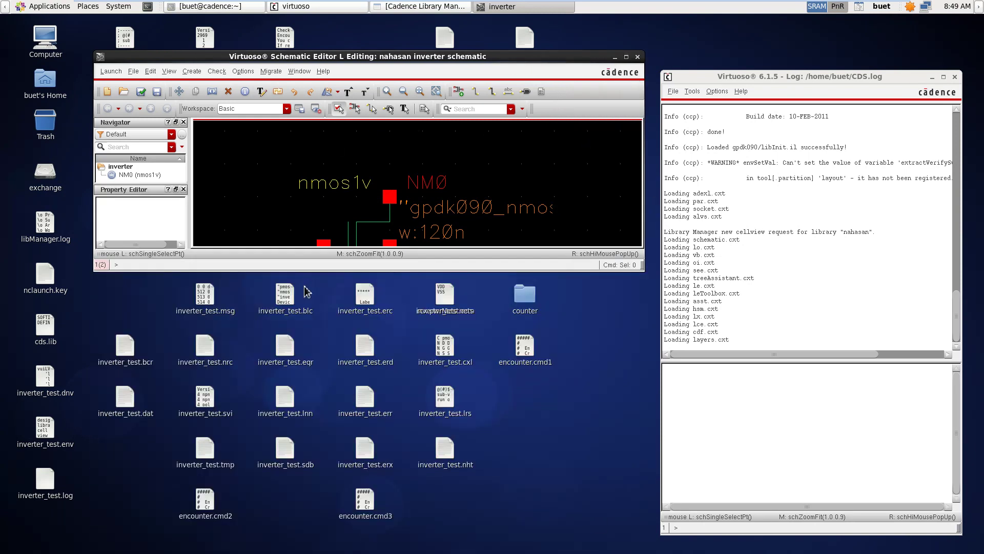
drag(301, 271, 302, 538)
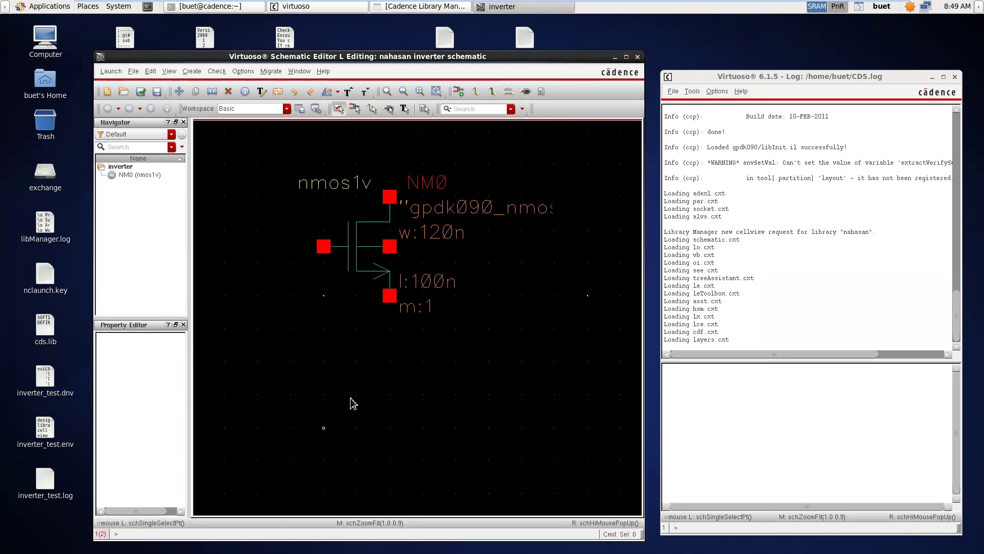
- Copy the NMOS transistor and place the duplicate directly below the original, aligned with it
click(355, 262)
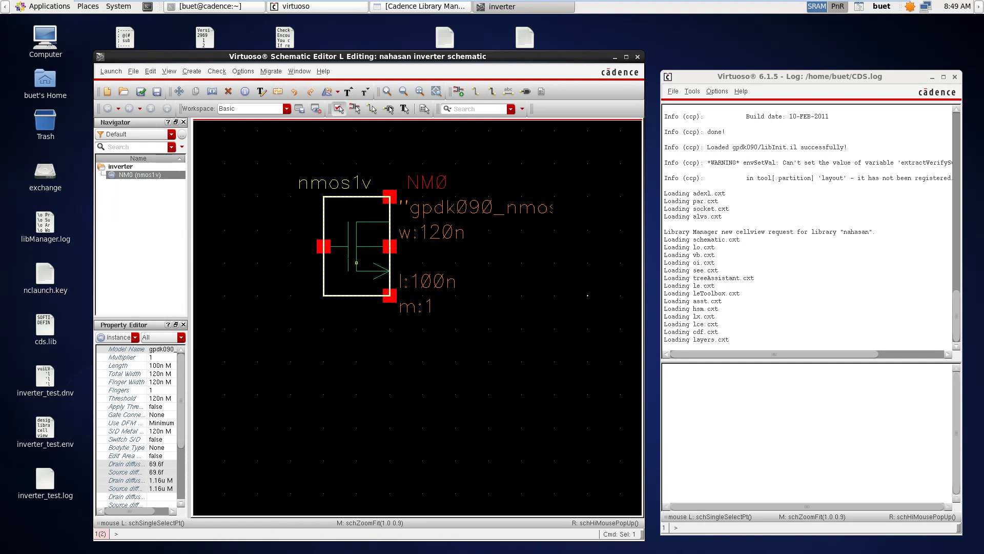
key(c)
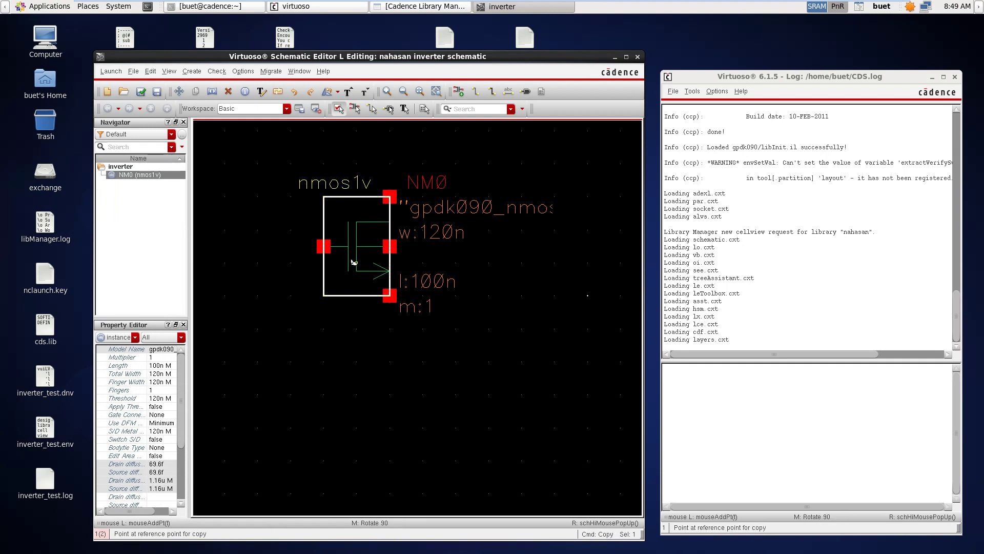
click(352, 267)
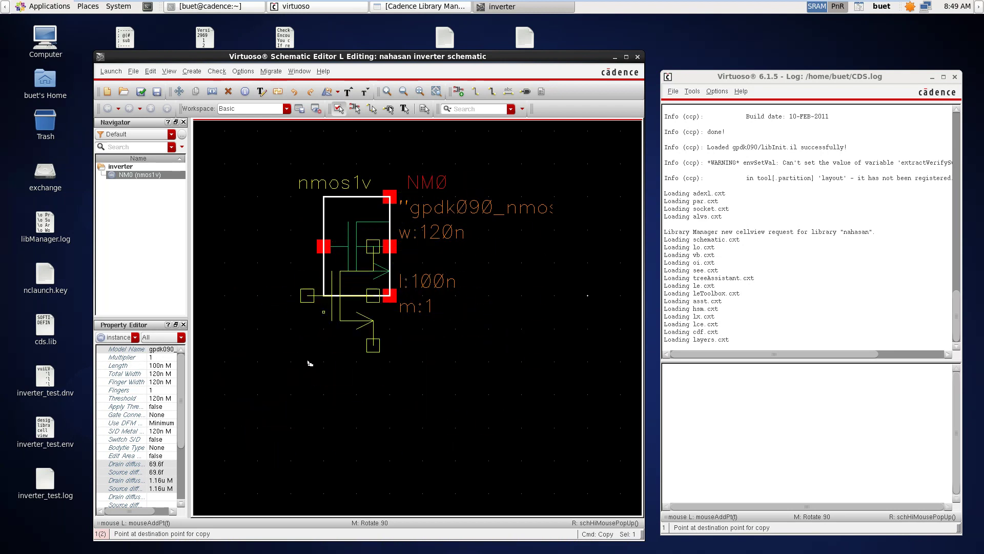
click(337, 426)
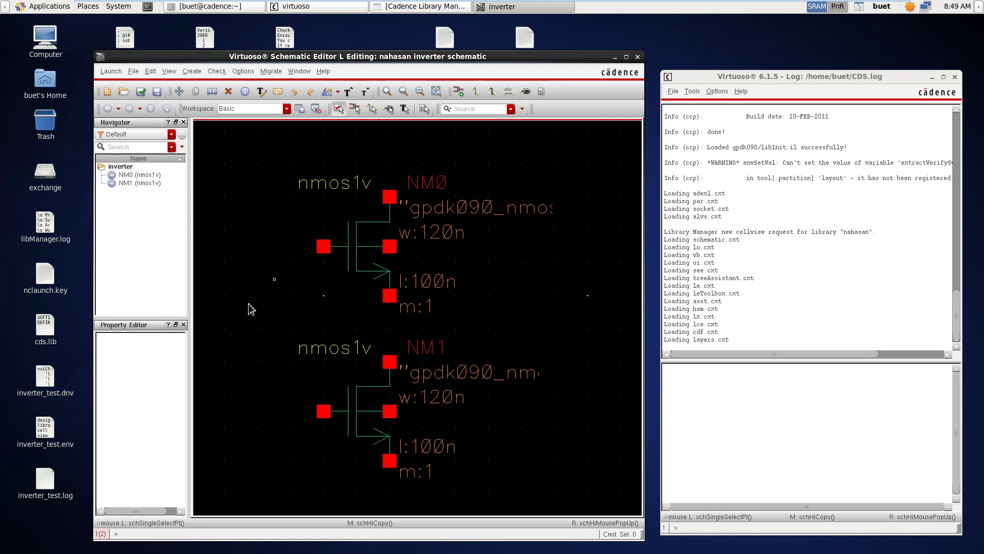
- Change the upper transistor's cell name to pmos1v in its object properties and deselect it
click(364, 255)
key(q)
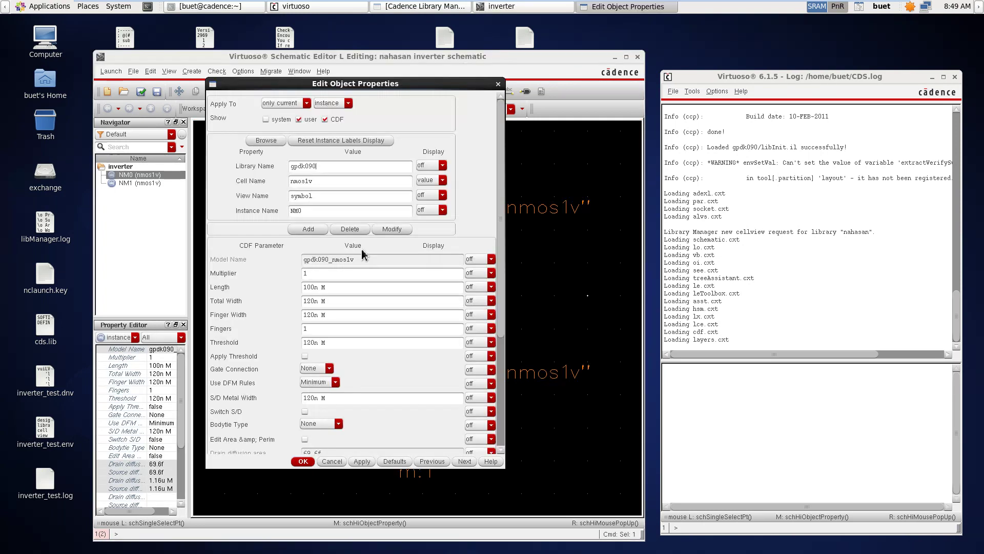
click(286, 183)
text(p)
click(305, 463)
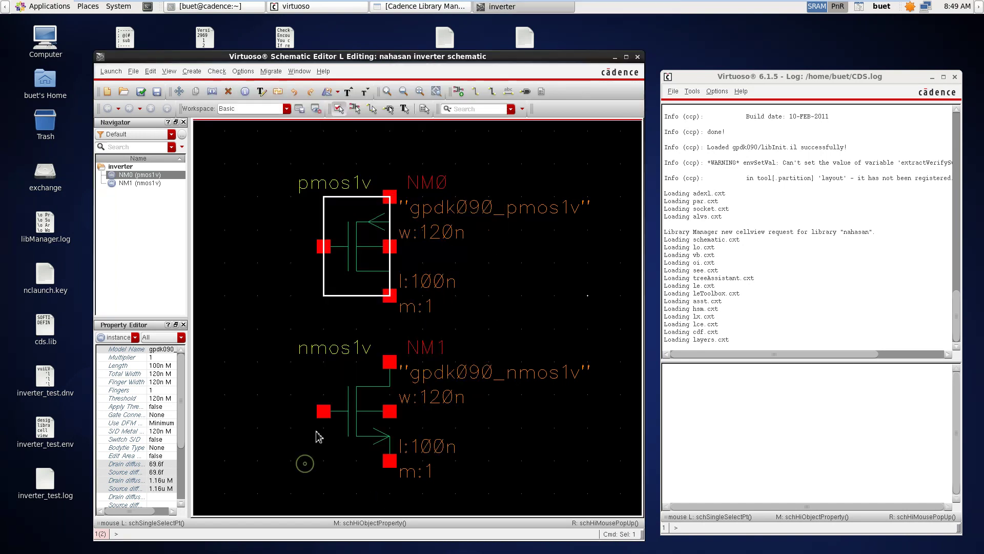
click(543, 314)
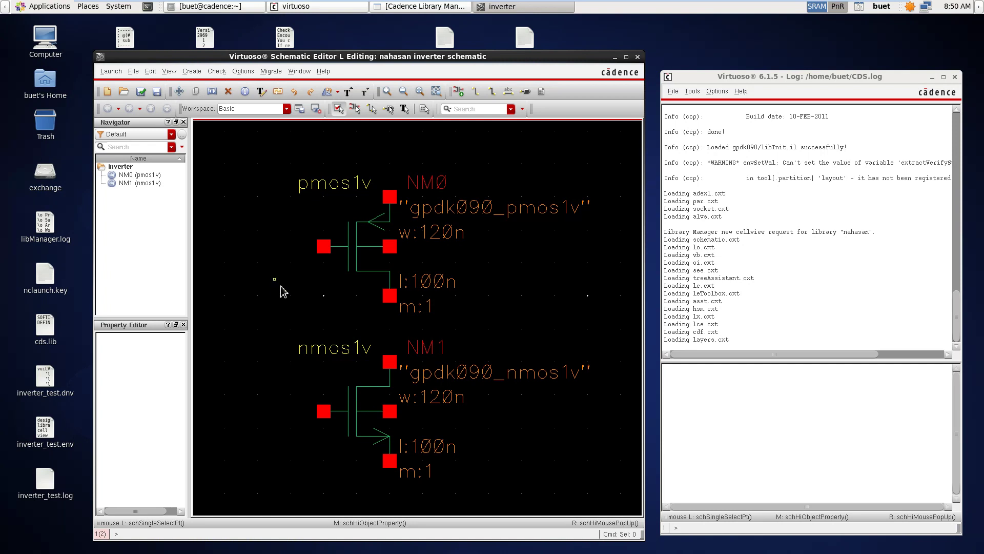
- Wire the PMOS gate to the NMOS gate, routing the wire outward, down and back to the lower gate terminal
key(w)
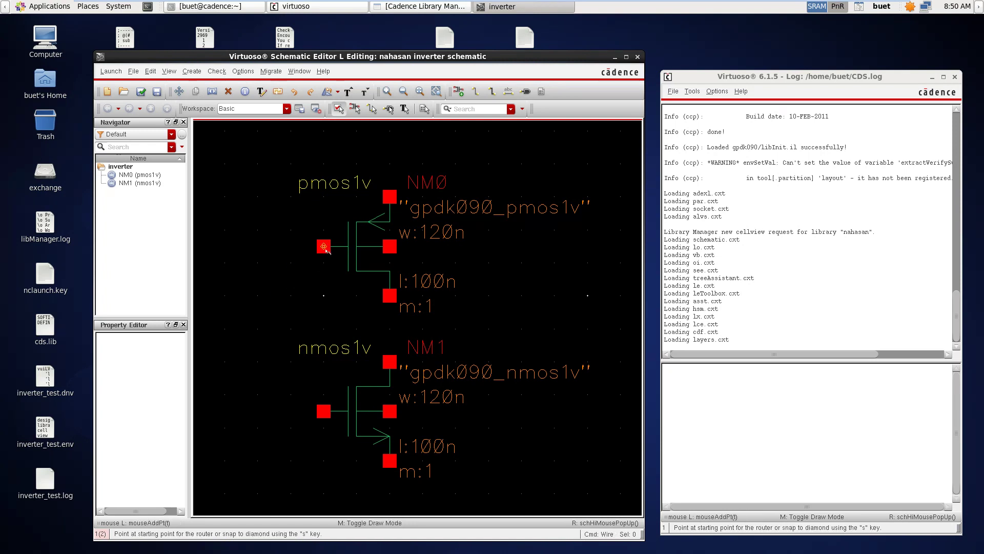
click(325, 246)
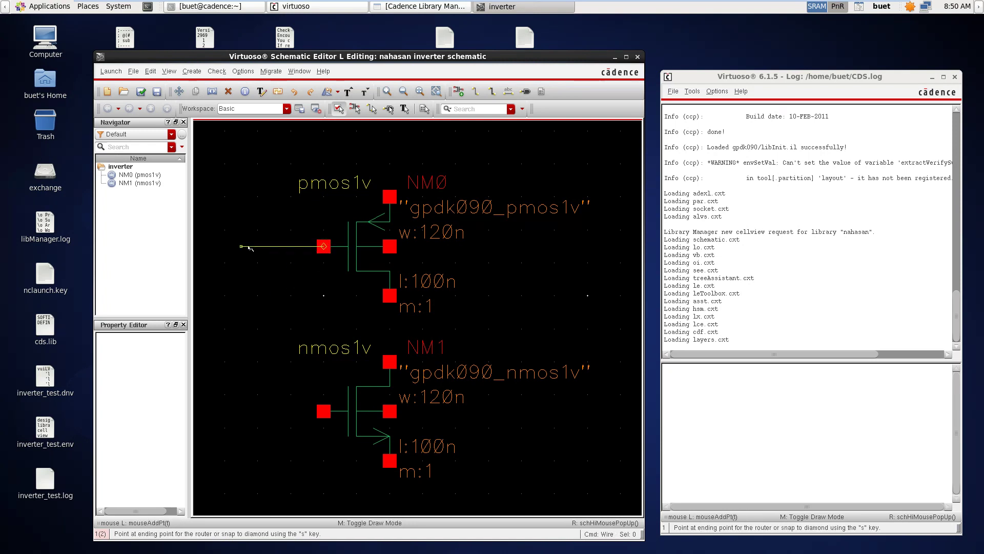
click(248, 248)
click(238, 424)
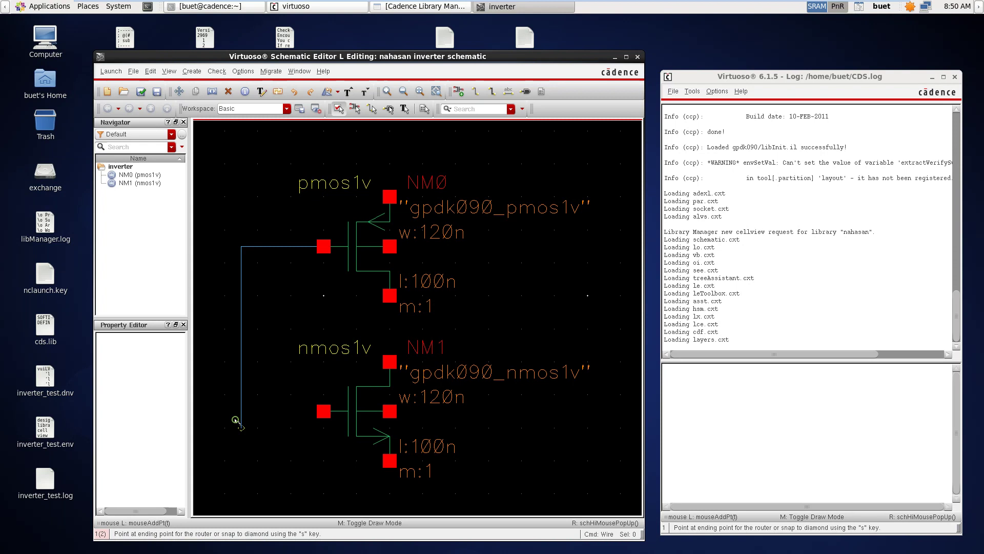
click(324, 411)
key(Escape)
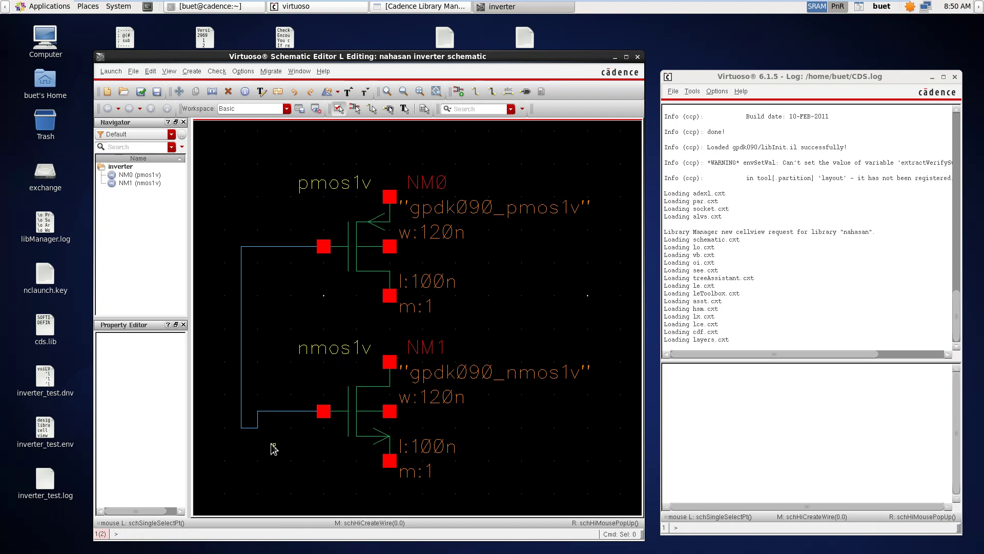
- Delete the jogged corner segments and the long vertical segment of the gate wire, keeping both horizontal gate stubs
key(Delete)
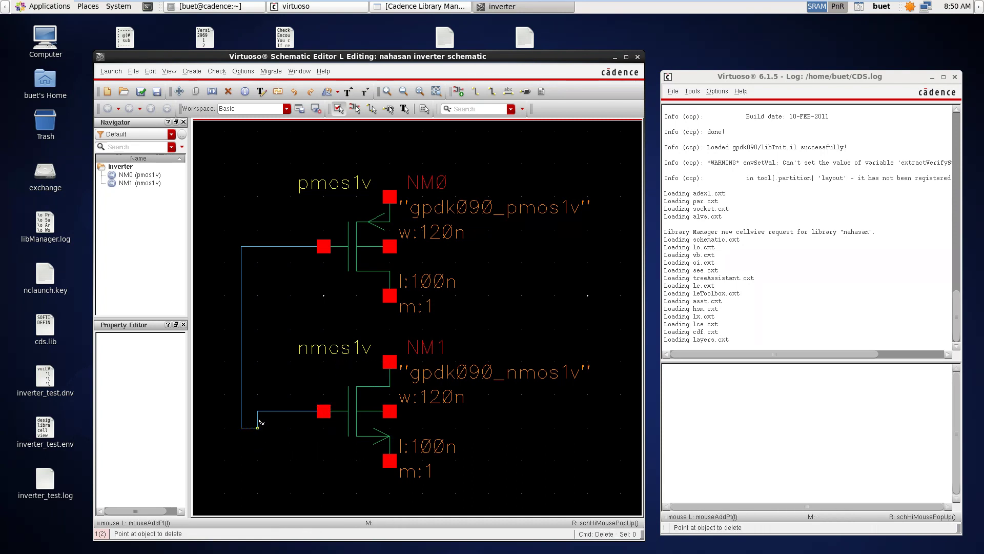
click(258, 420)
click(247, 427)
click(242, 421)
key(Escape)
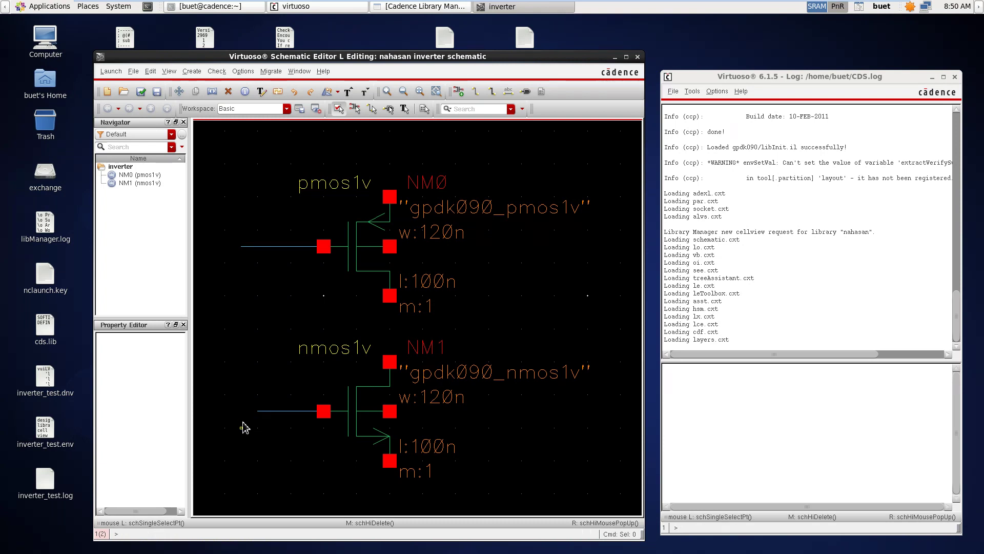
- Reconnect the free ends of the two horizontal gate stubs with a straight vertical wire
key(w)
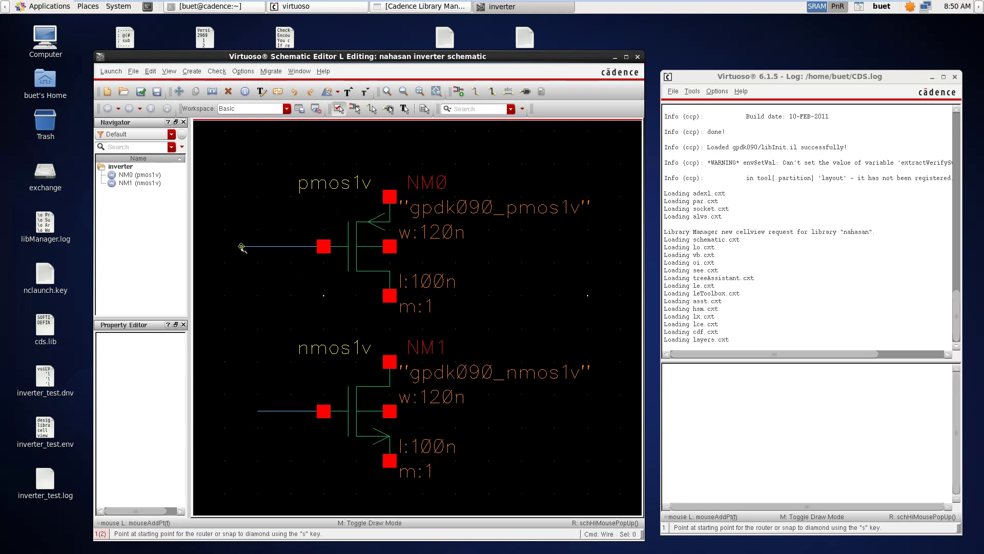
click(242, 247)
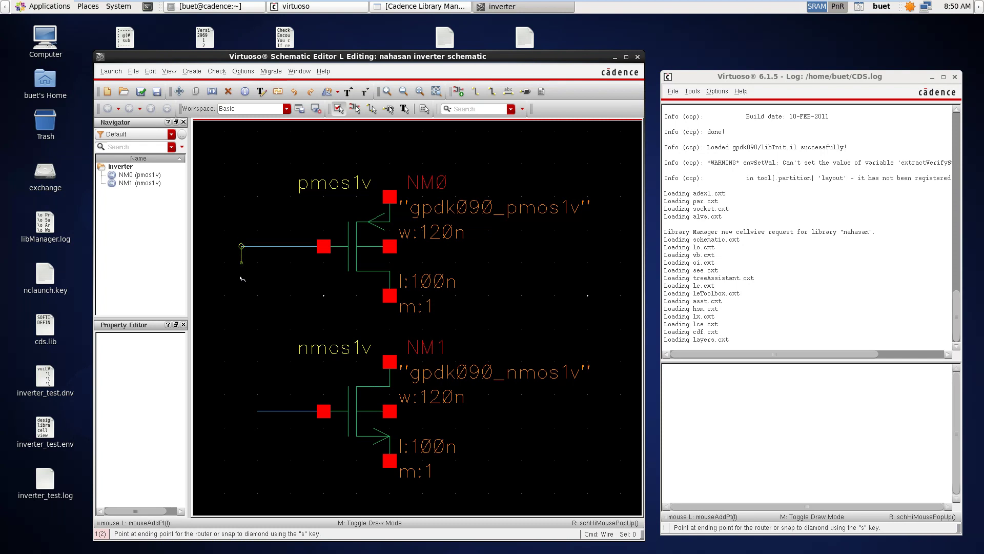
click(258, 411)
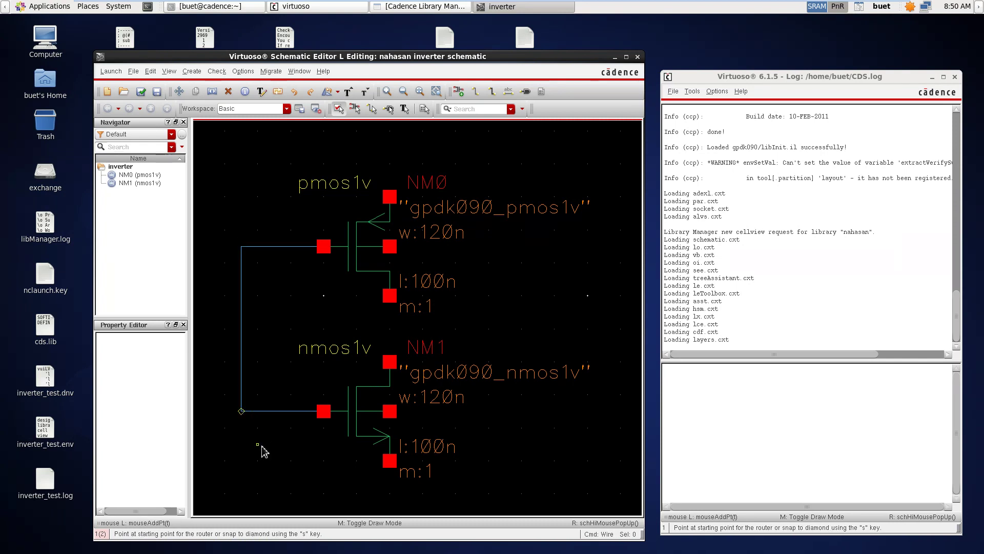
key(Escape)
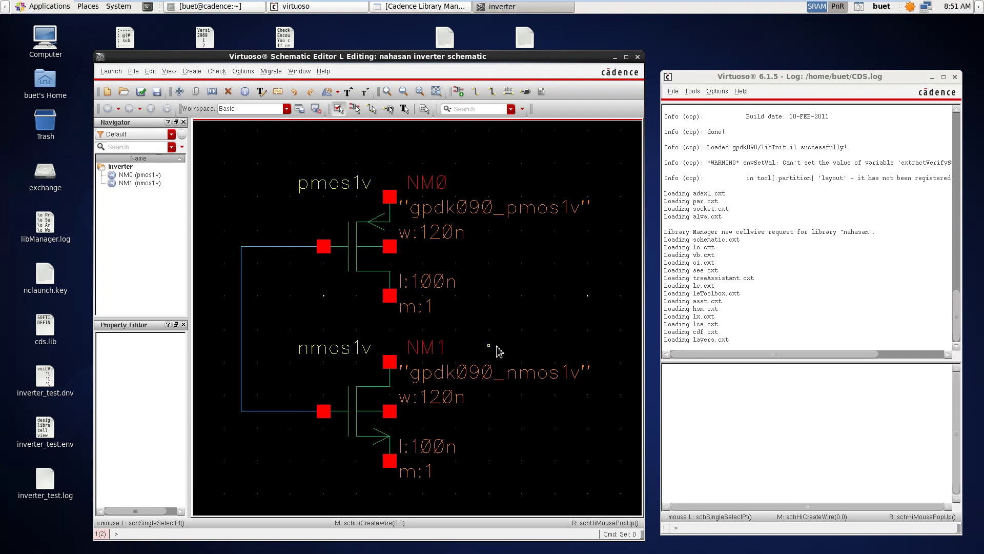
- Wire the PMOS drain terminal straight down to the NMOS drain terminal
key(w)
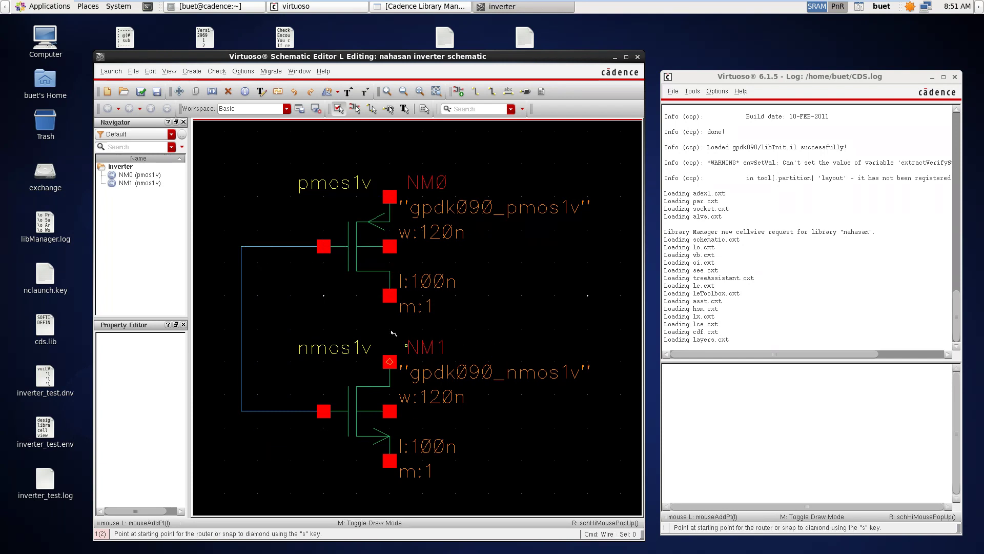
click(390, 296)
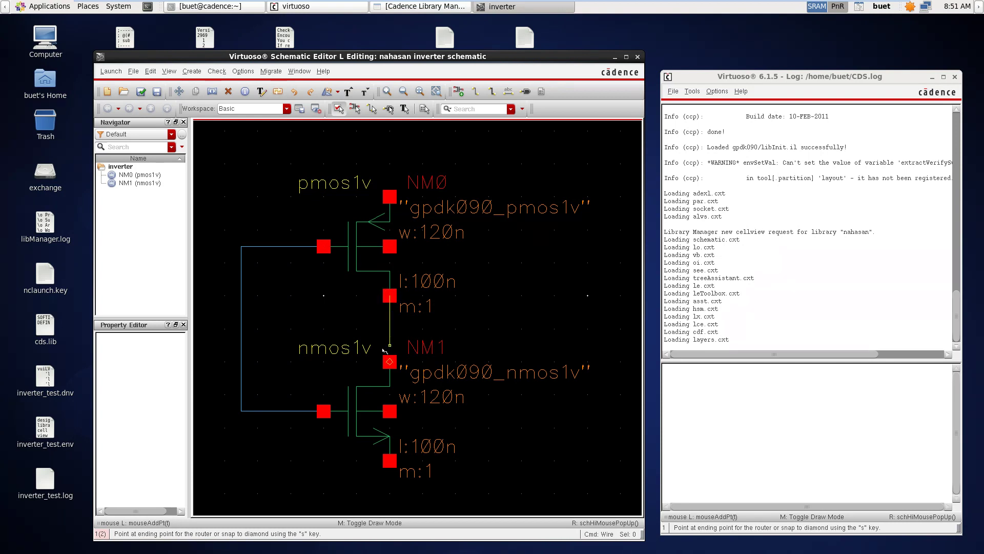
click(390, 361)
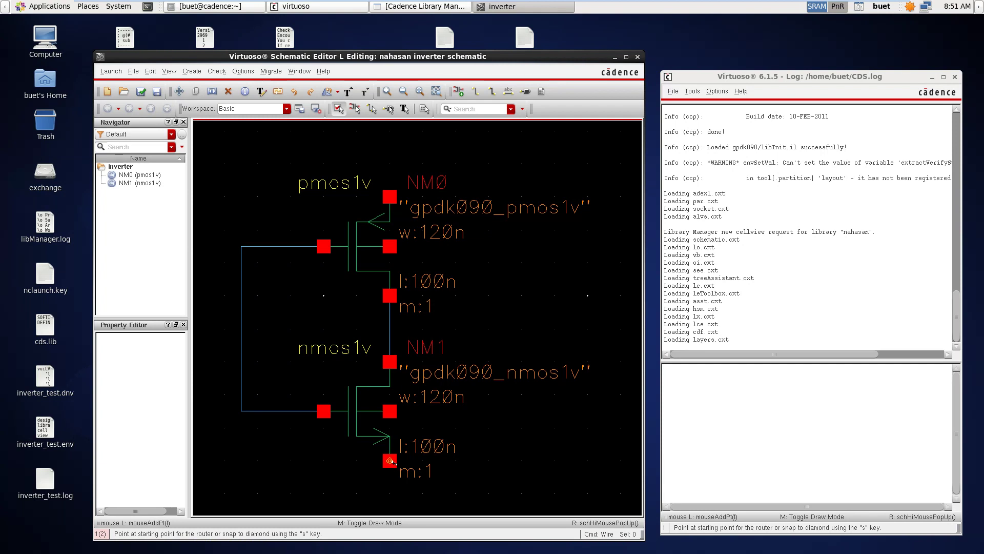
key(Escape)
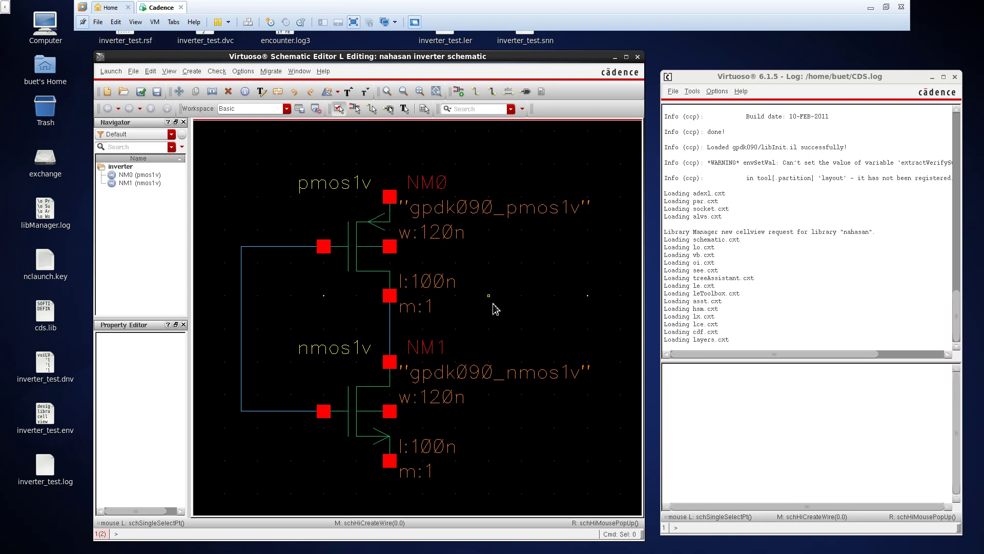
- Draw a wire from the PMOS body terminal outward and up to a point above the source terminal
key(w)
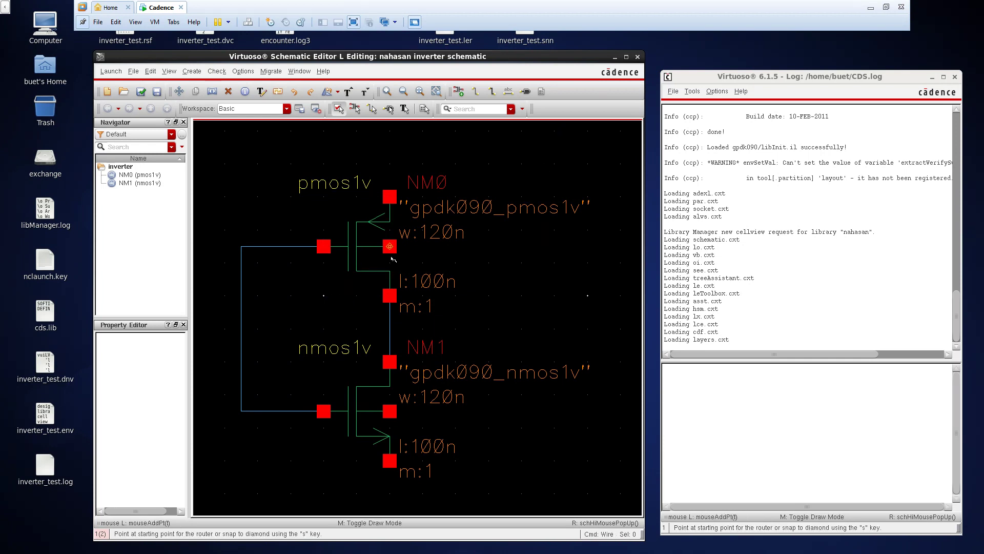
click(391, 247)
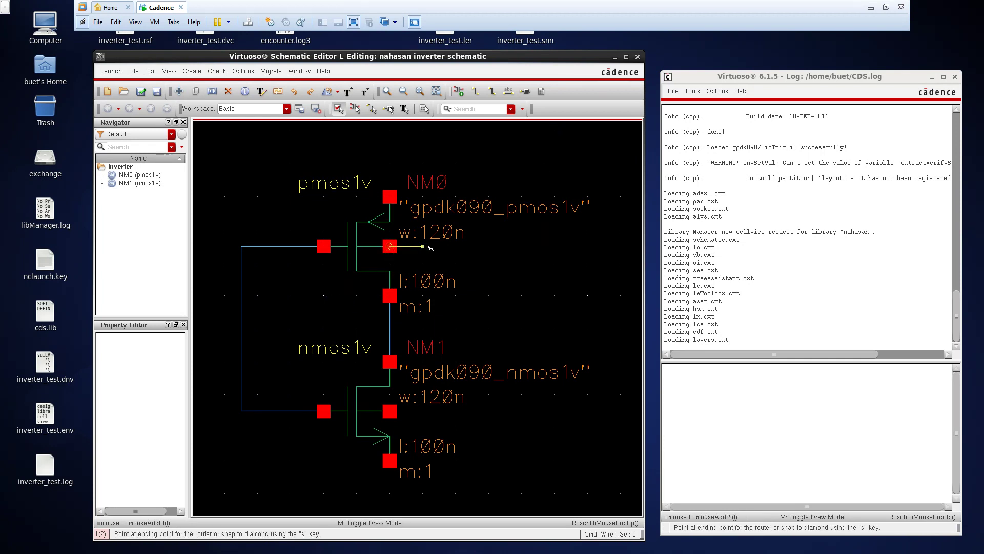
click(408, 149)
key(Escape)
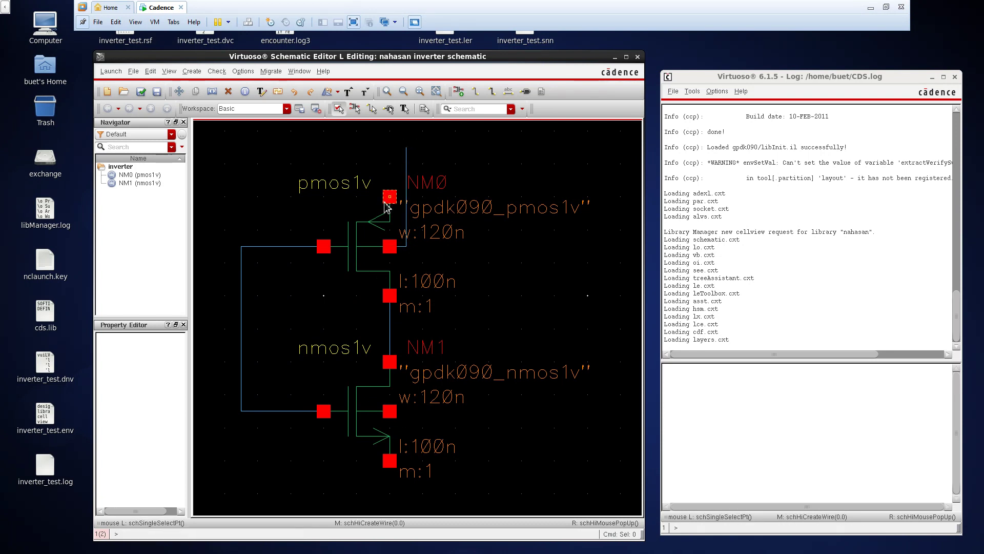
- Draw a wire upward from the PMOS source terminal and connect the free end of the body wire to it
key(w)
click(390, 197)
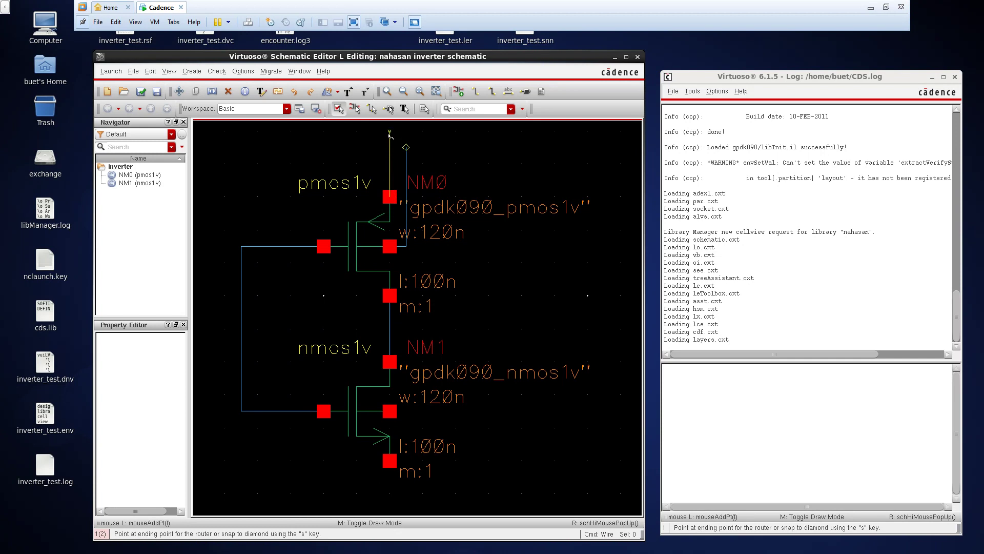
click(406, 148)
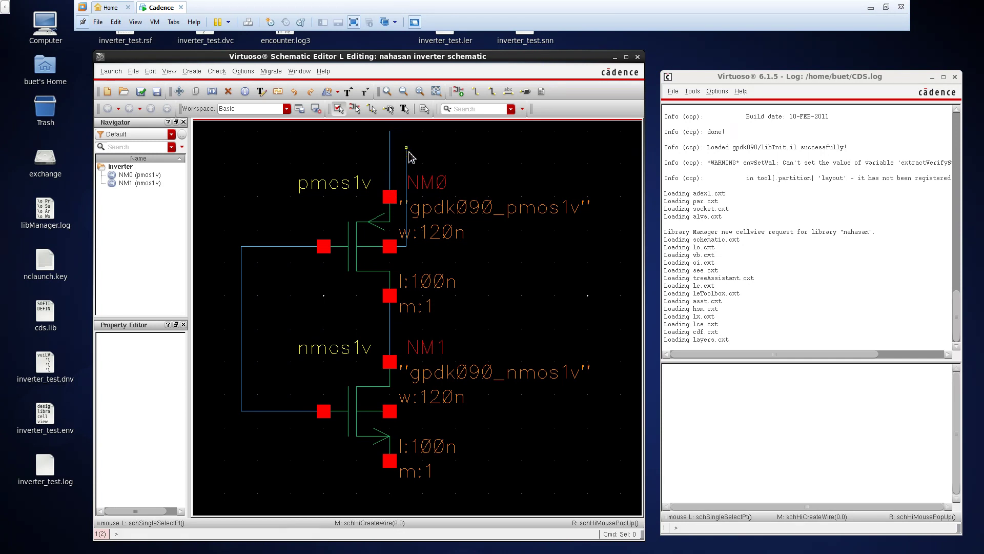
click(406, 148)
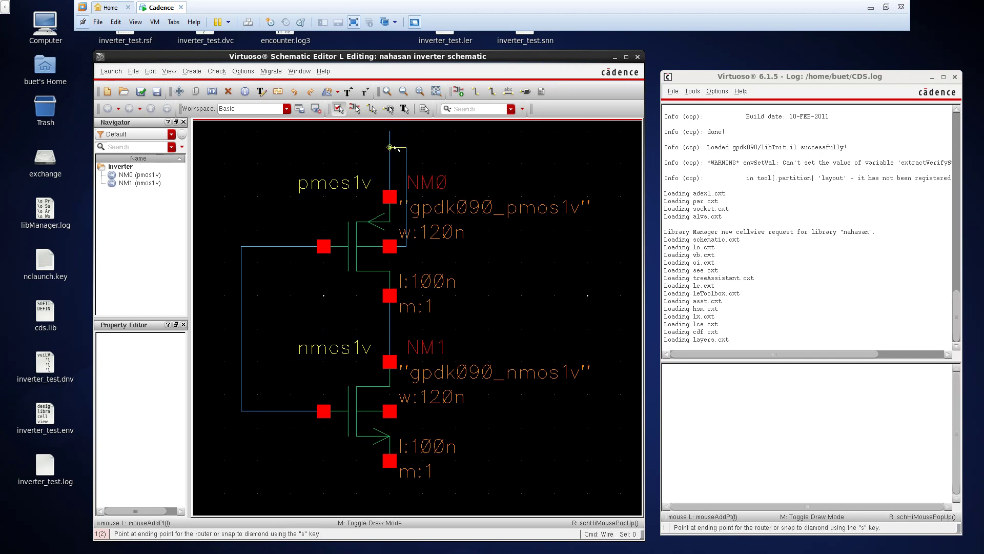
click(390, 147)
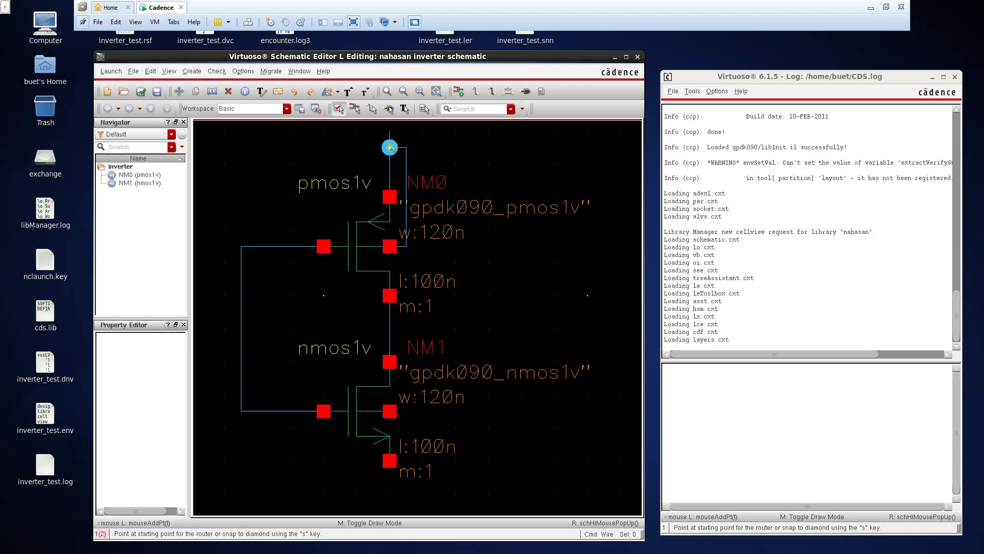
key(Escape)
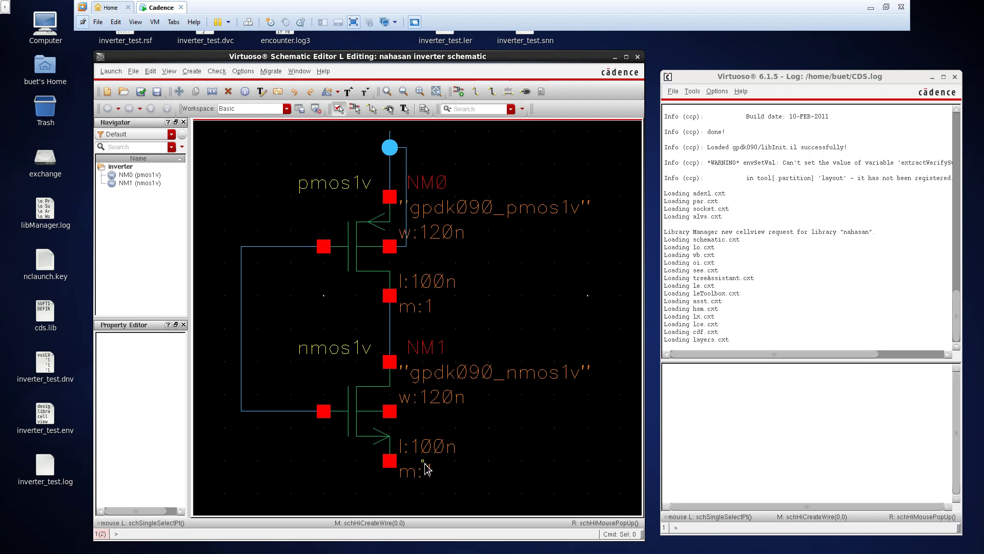
- Draw a short wire straight down from the NMOS source terminal, leaving its lower end free
key(w)
click(390, 461)
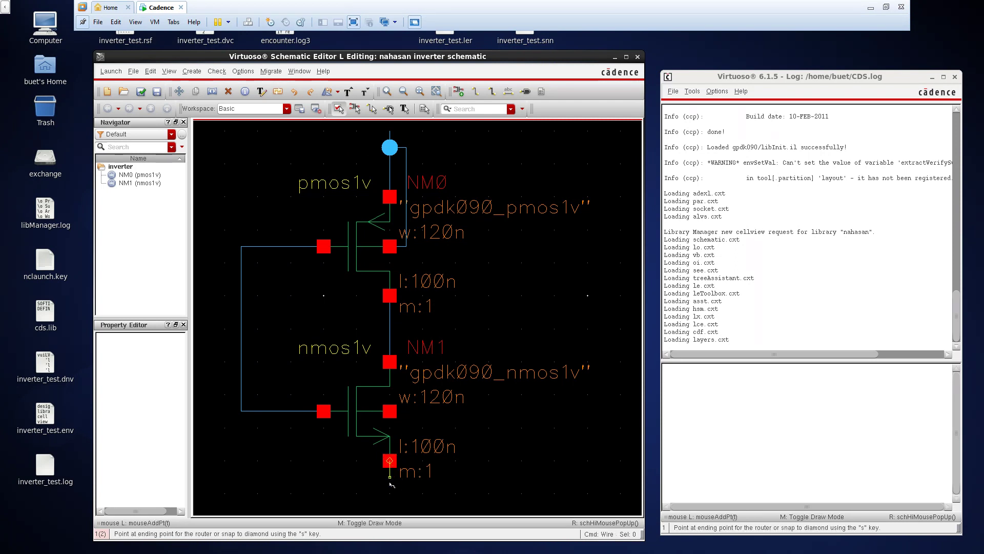
click(390, 509)
key(Escape)
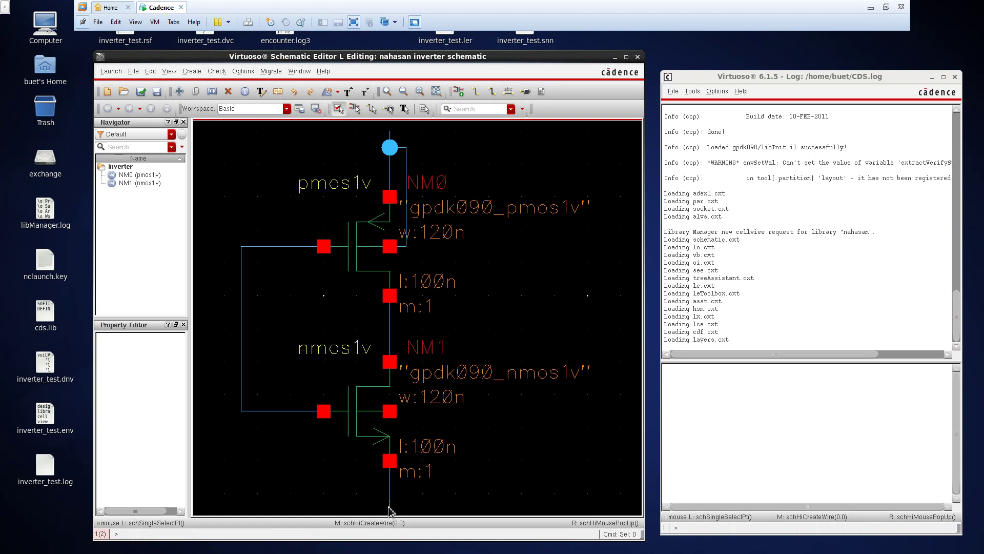
- Route a wire from the NMOS body terminal outward, down and back to join the NMOS source wire
key(w)
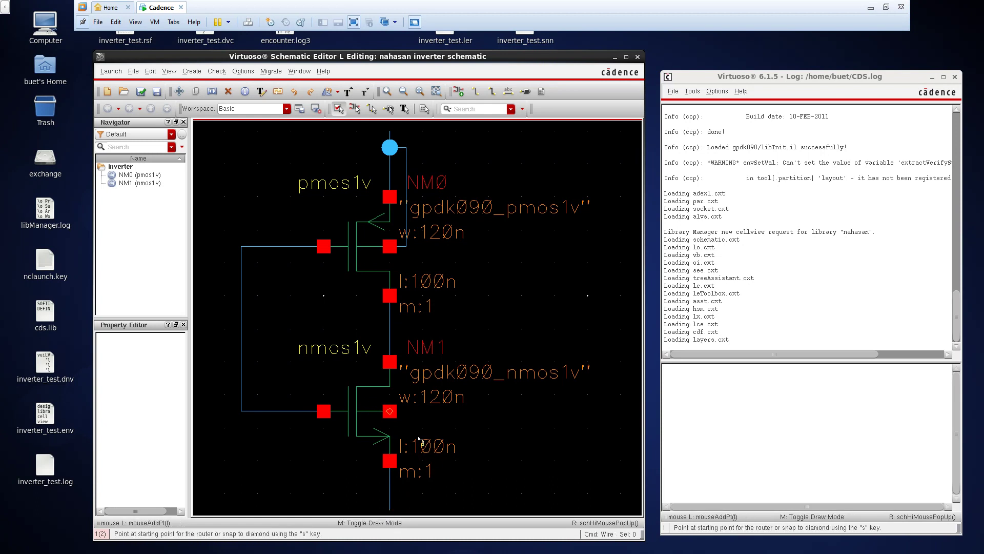
click(390, 411)
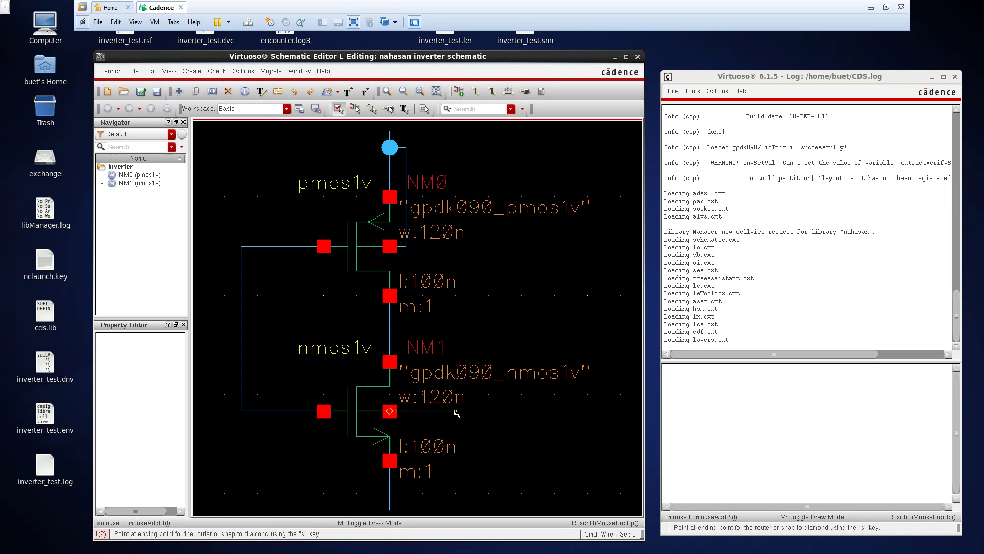
click(455, 411)
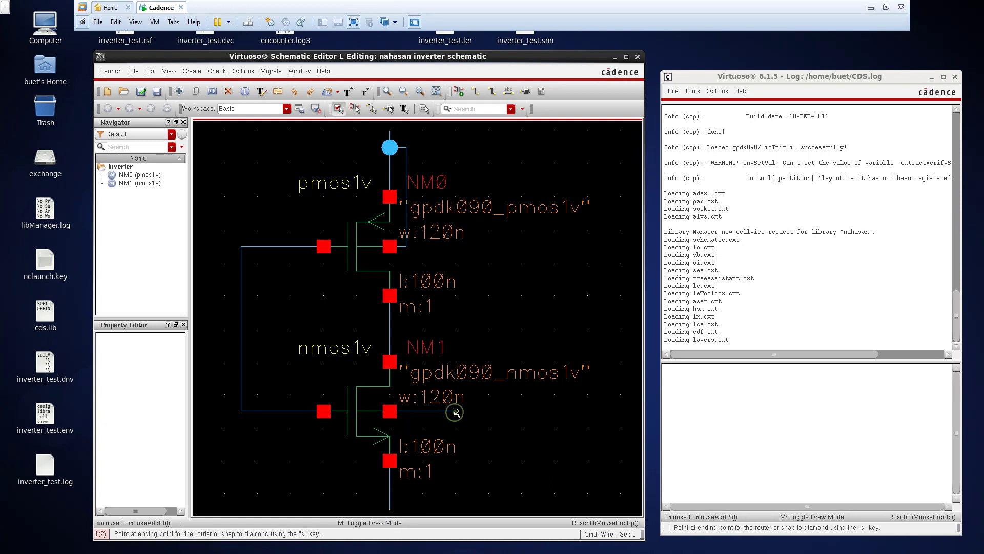
click(455, 494)
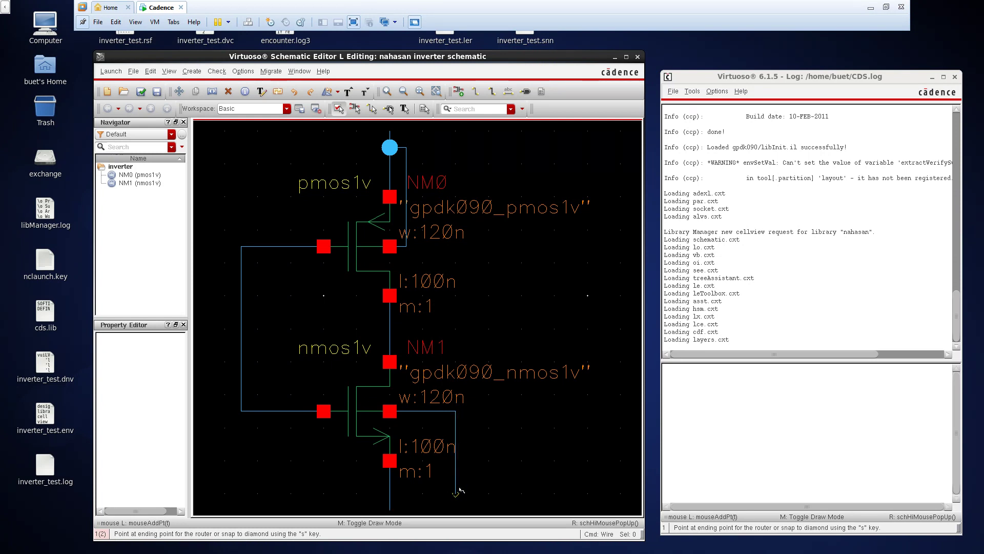
click(390, 493)
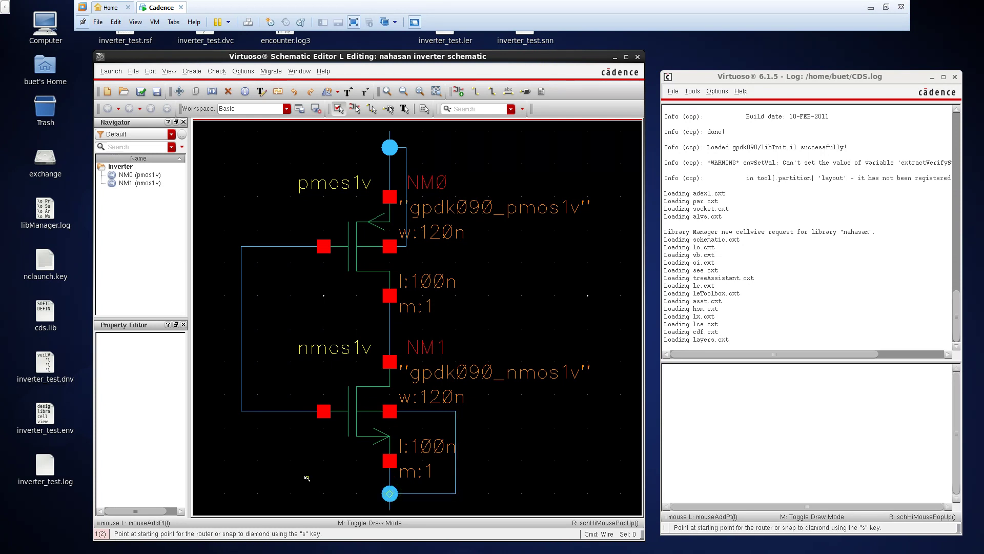
key(Escape)
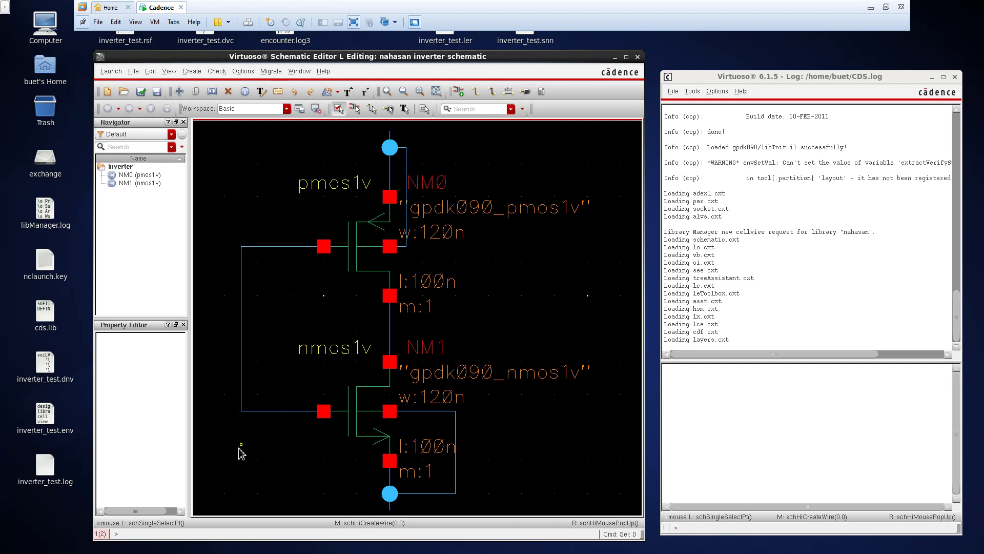
- Label the shared gate wire A, the drain-to-drain wire Z, the PMOS source wire VDD and the NMOS source wire GND, with the labels rotated 90 degrees
key(l)
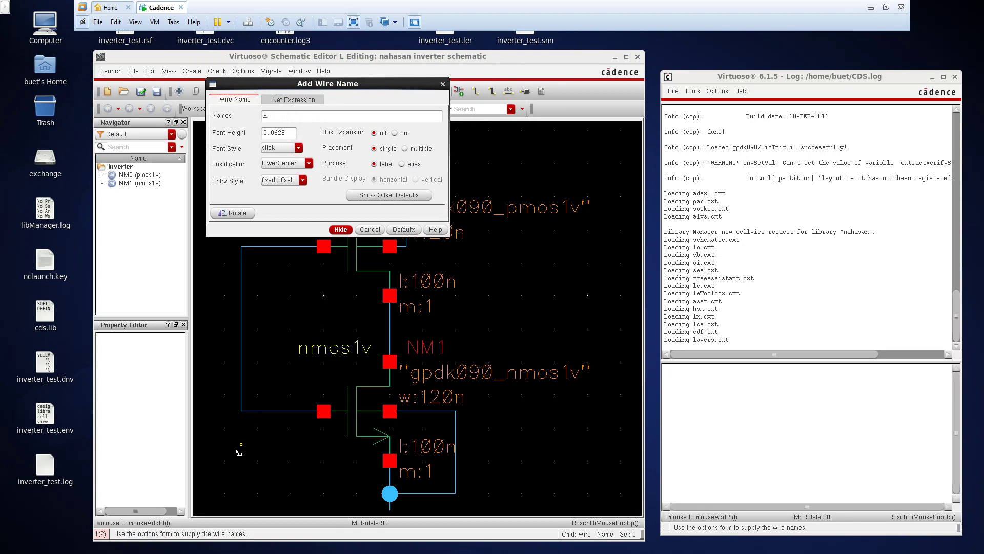
text(A Z VDD GND)
click(340, 229)
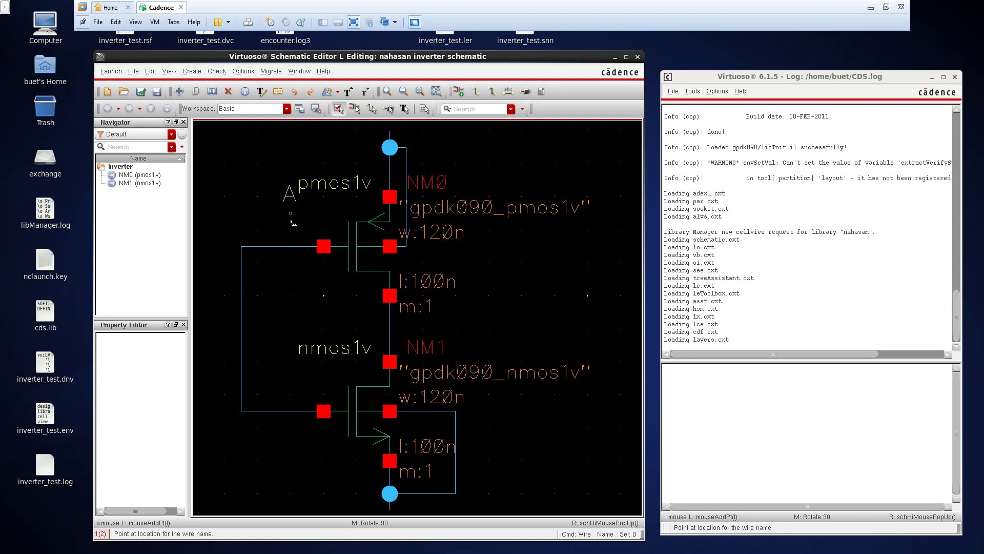
click(240, 293)
middle_click(389, 329)
click(389, 329)
middle_click(377, 169)
click(390, 147)
middle_click(369, 485)
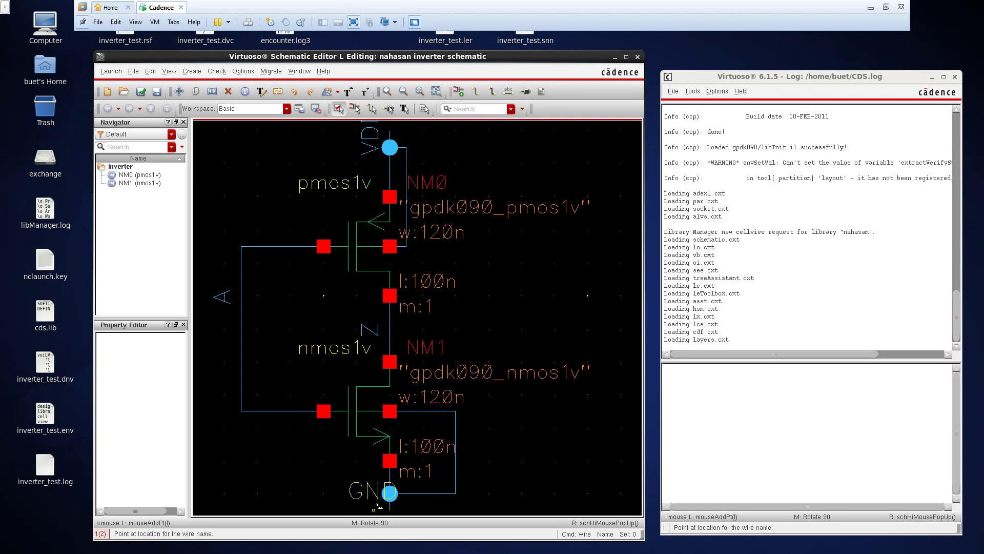
click(390, 478)
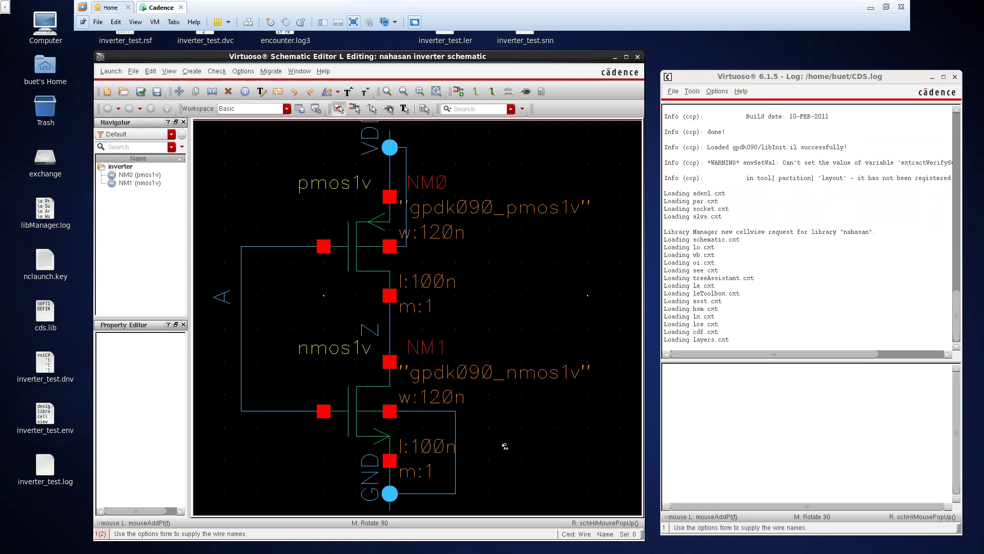
key(Escape)
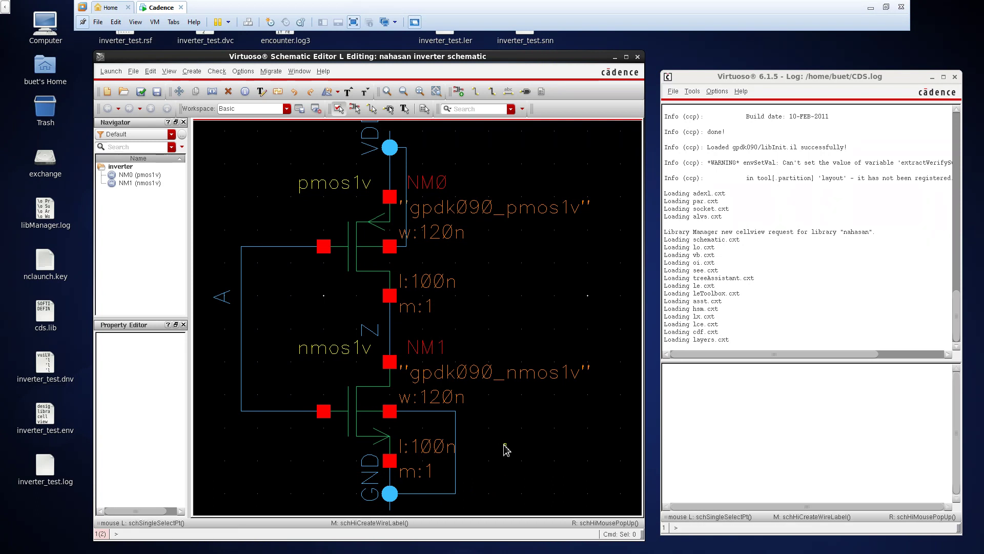
- Add an input pin named A in the empty area beside the inverter and check its direction property
scroll(494, 310, down, 2)
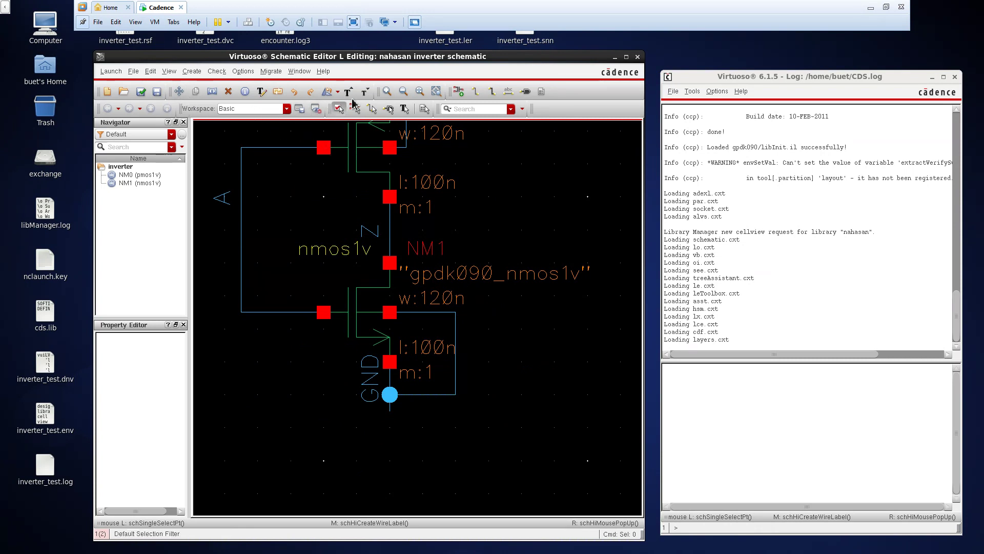
click(403, 93)
click(404, 92)
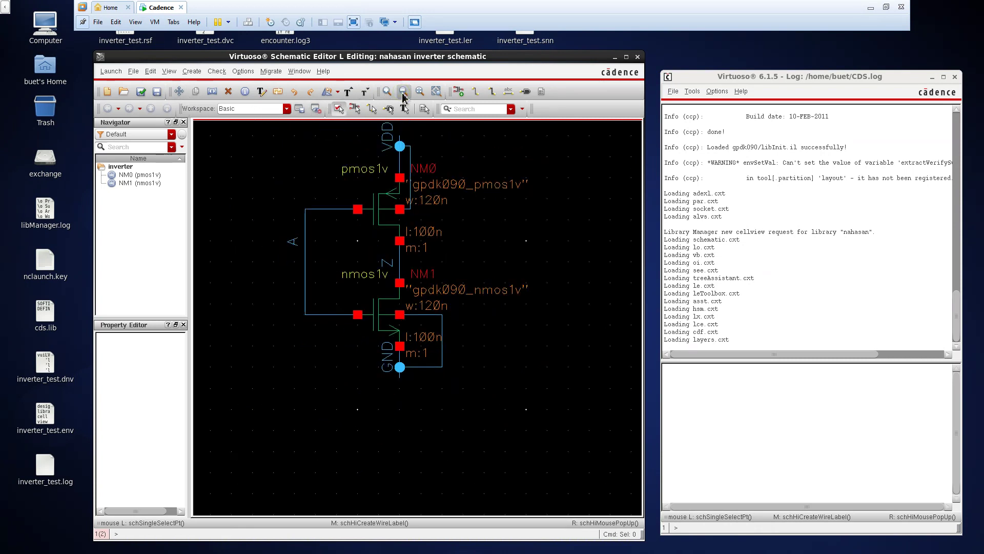
click(403, 92)
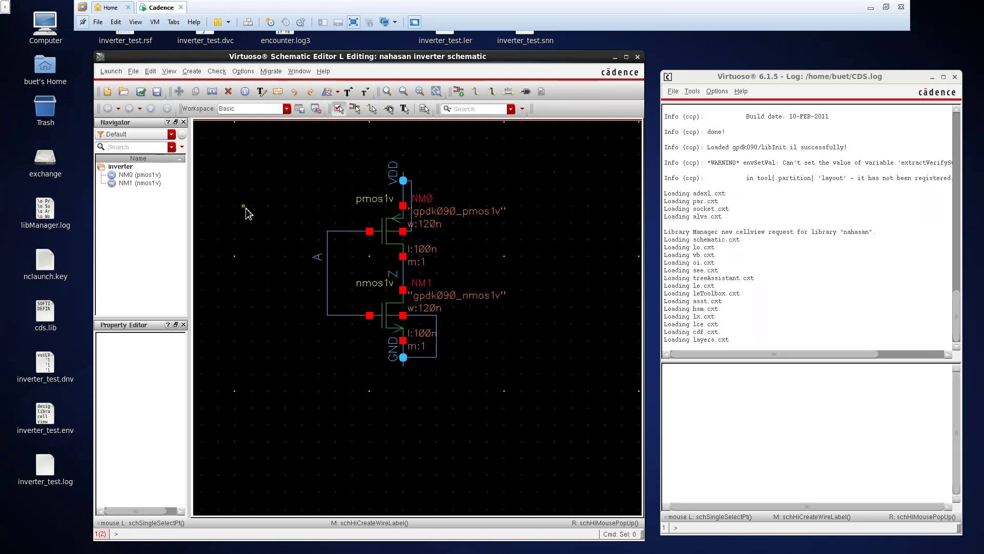
scroll(249, 221, up, 1)
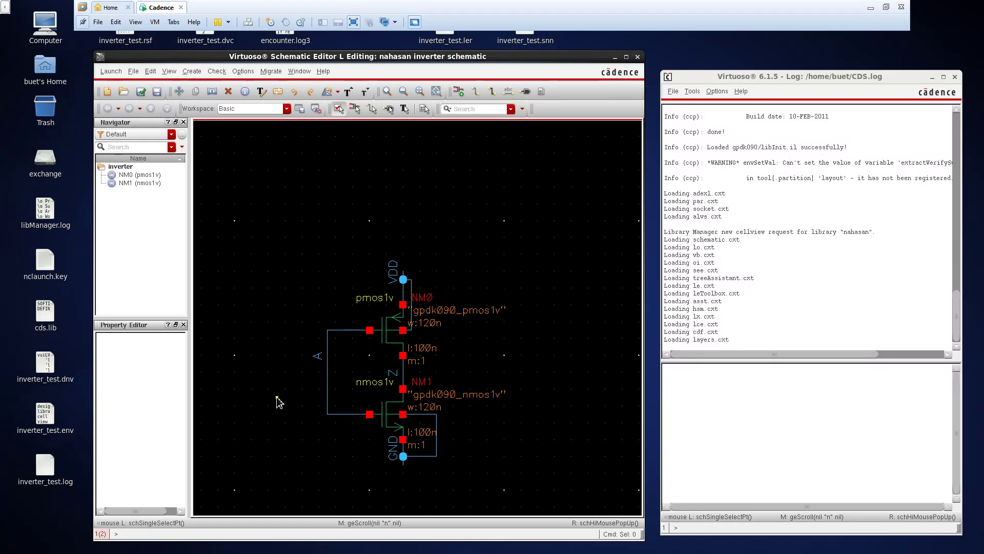
text(p)
text(A)
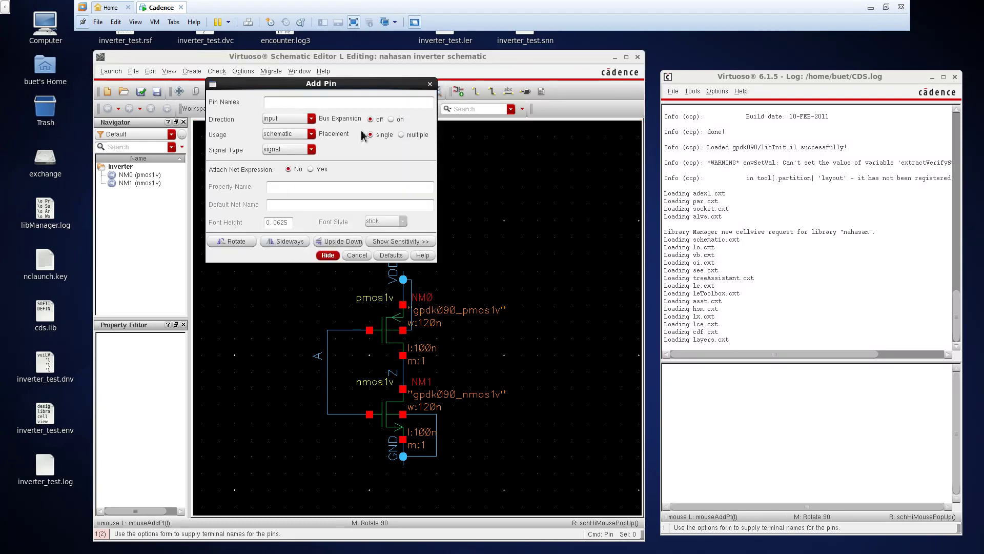
click(323, 254)
click(278, 253)
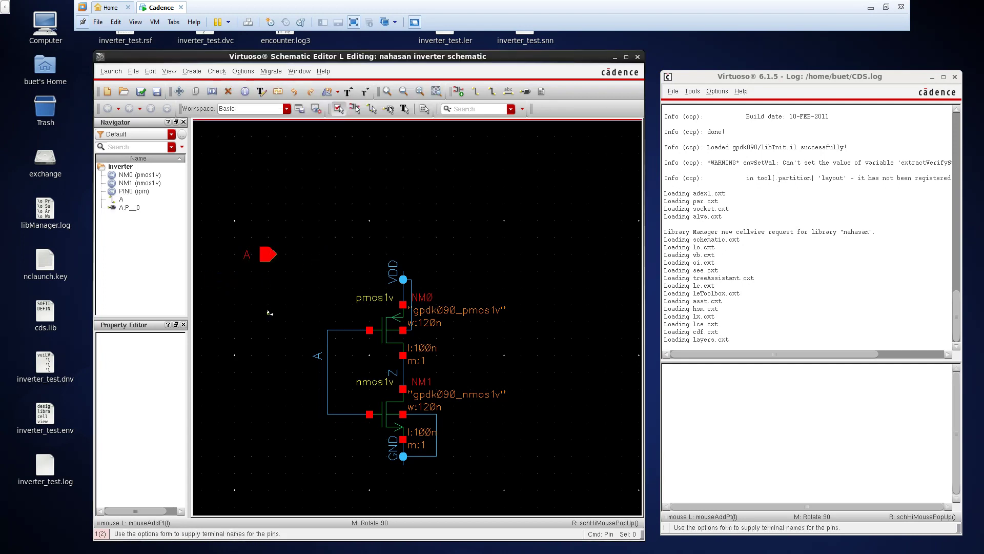
key(Escape)
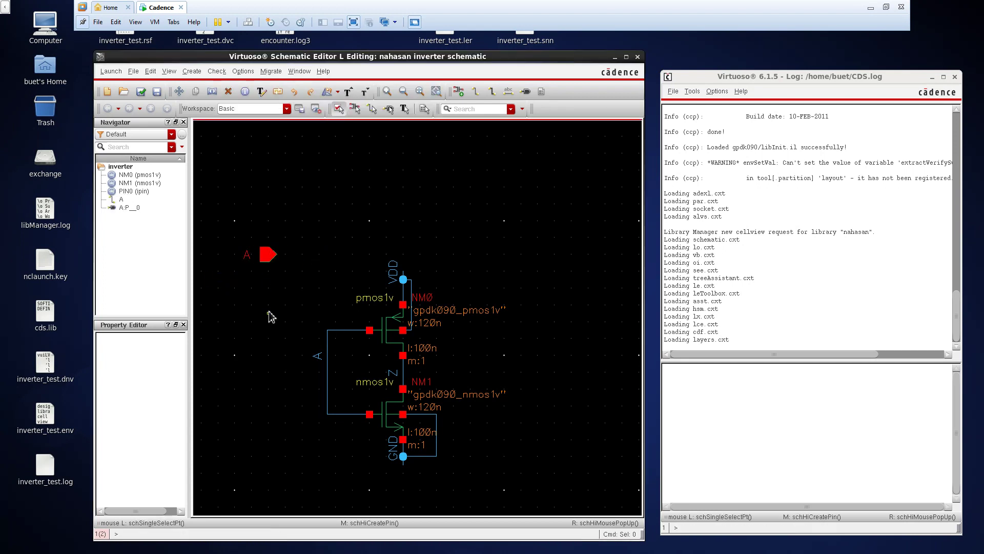
click(267, 262)
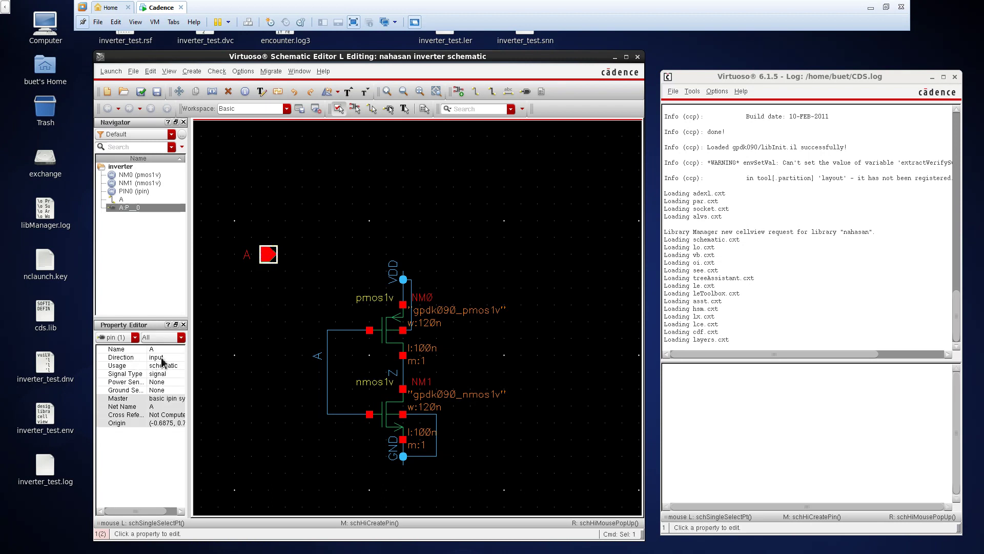
click(314, 319)
- Add an output pin named Z directly below pin A
key(p)
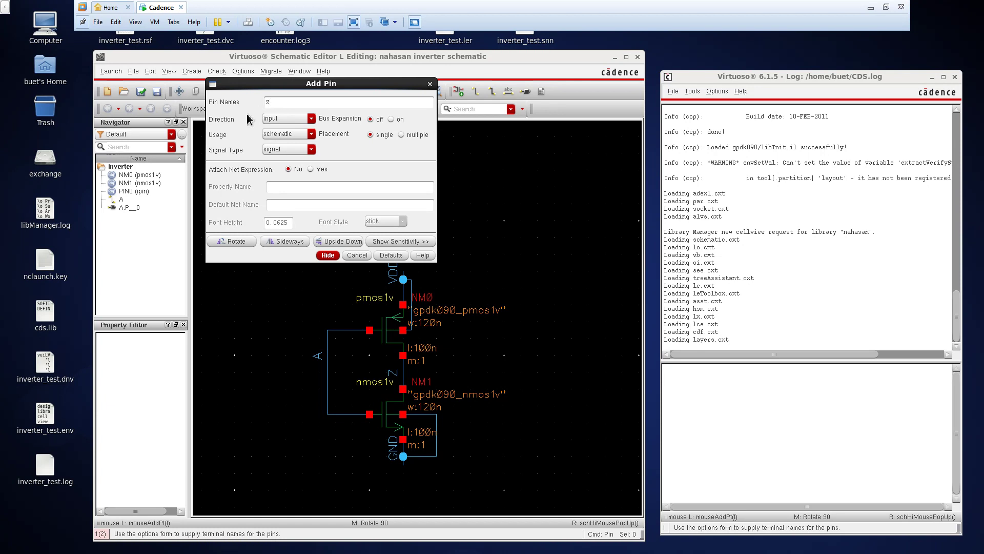
click(278, 119)
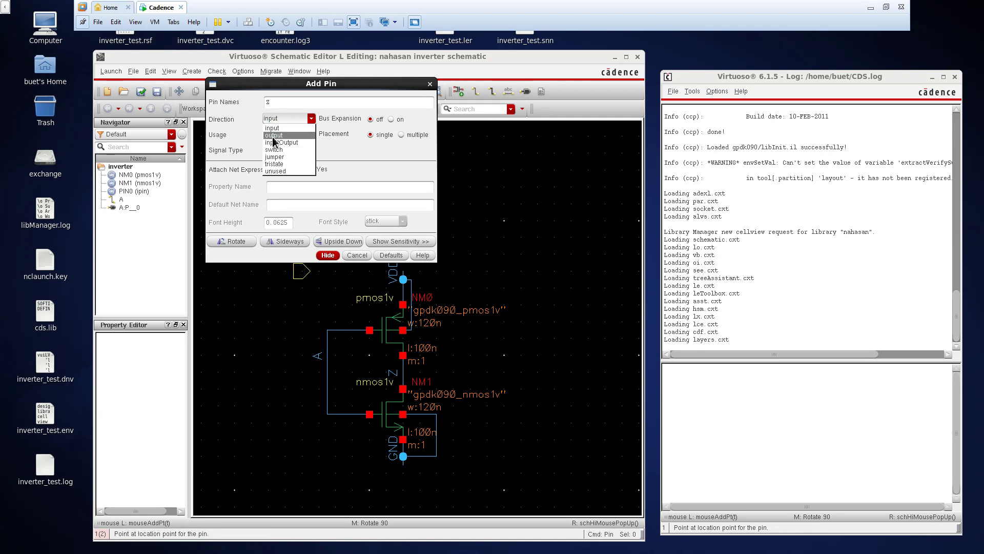
click(274, 136)
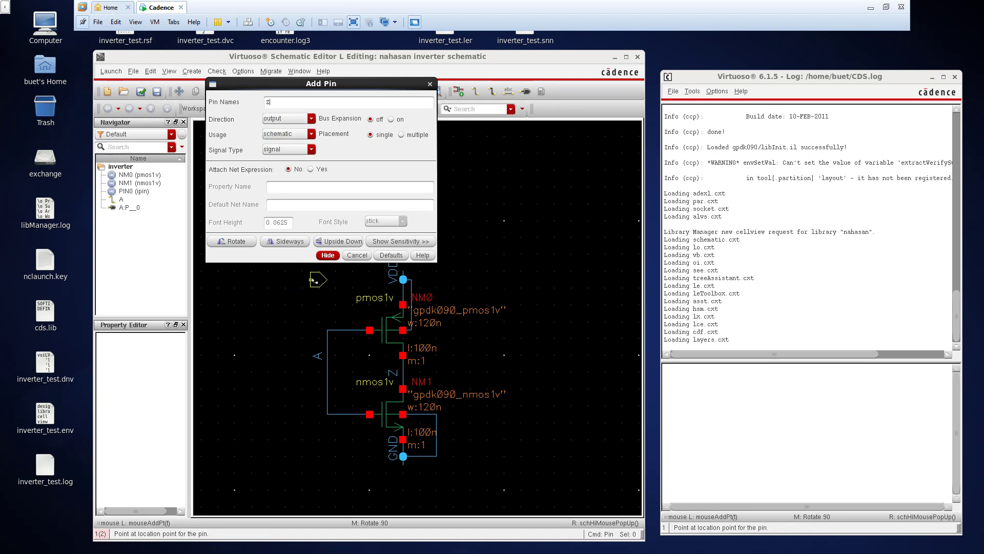
click(327, 255)
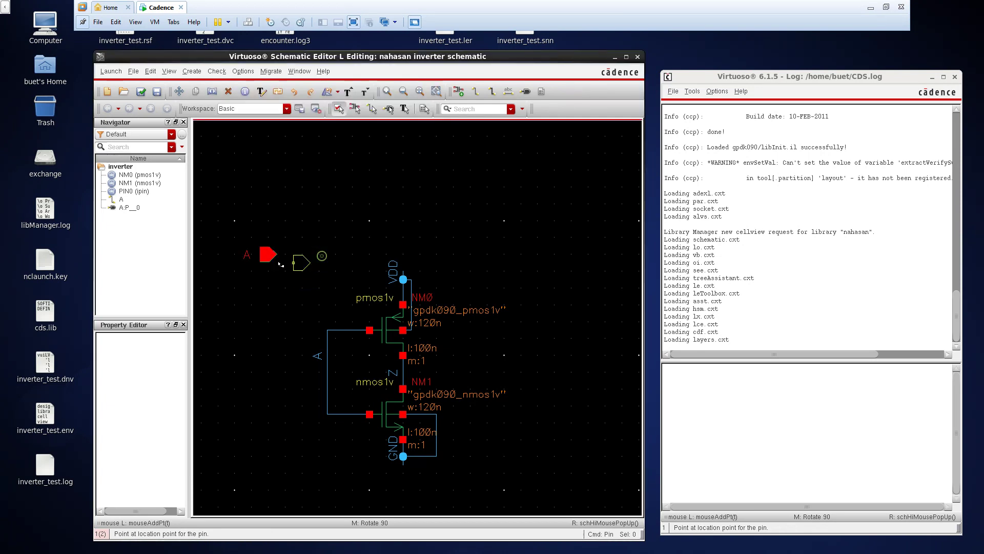
click(261, 290)
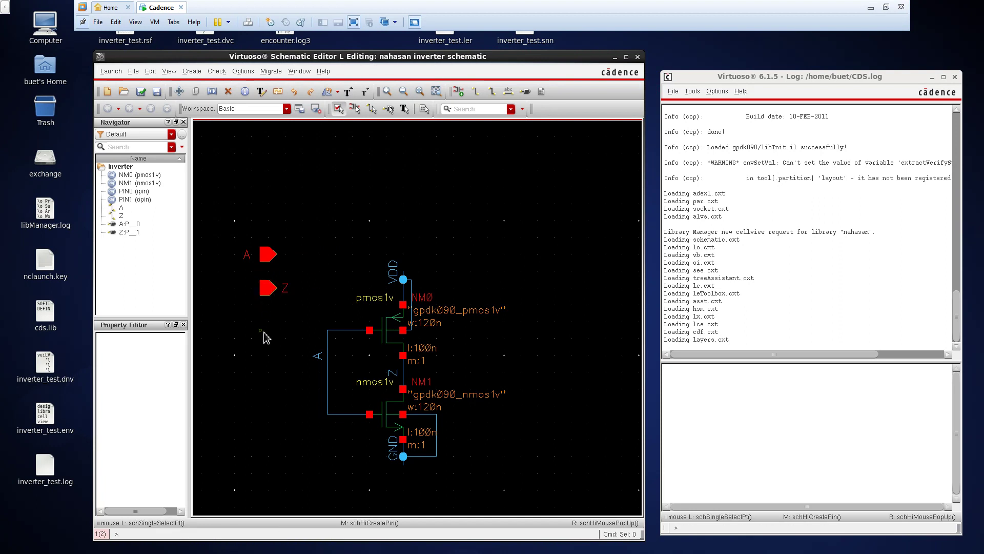
- Add inputOutput pins VDD and GND with signal type power, stacked in that order directly below pin Z
key(p)
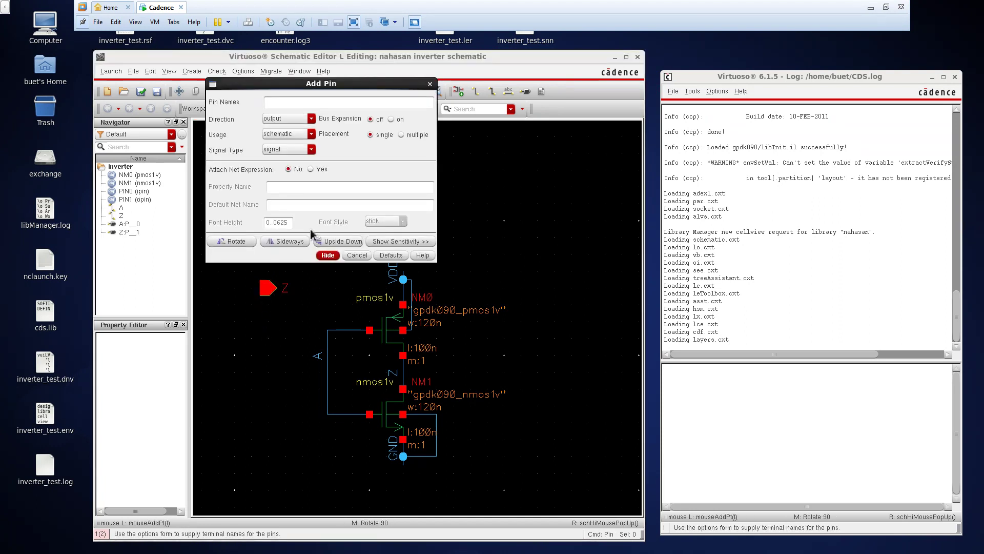
text(VDD GND)
click(276, 120)
click(280, 143)
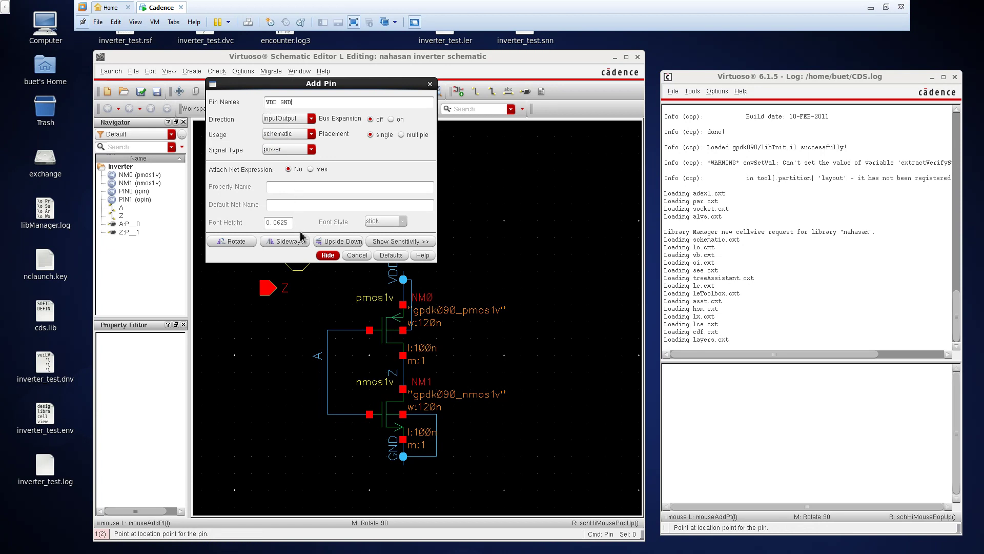
click(332, 256)
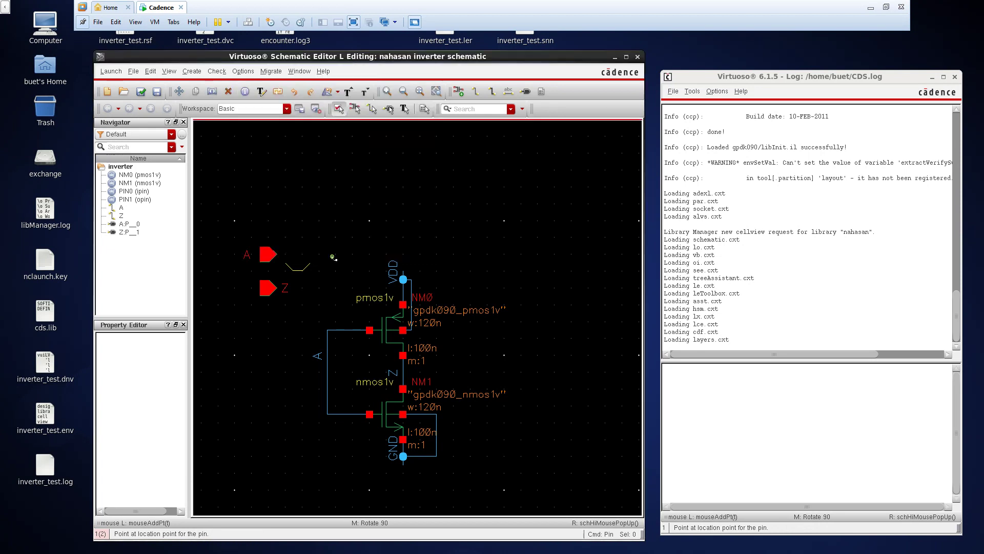
click(269, 322)
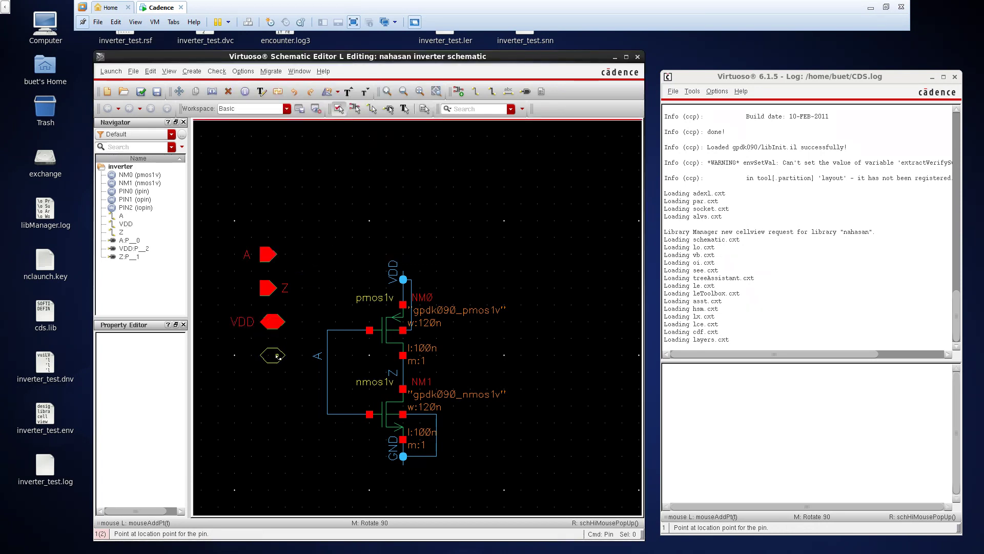
click(272, 355)
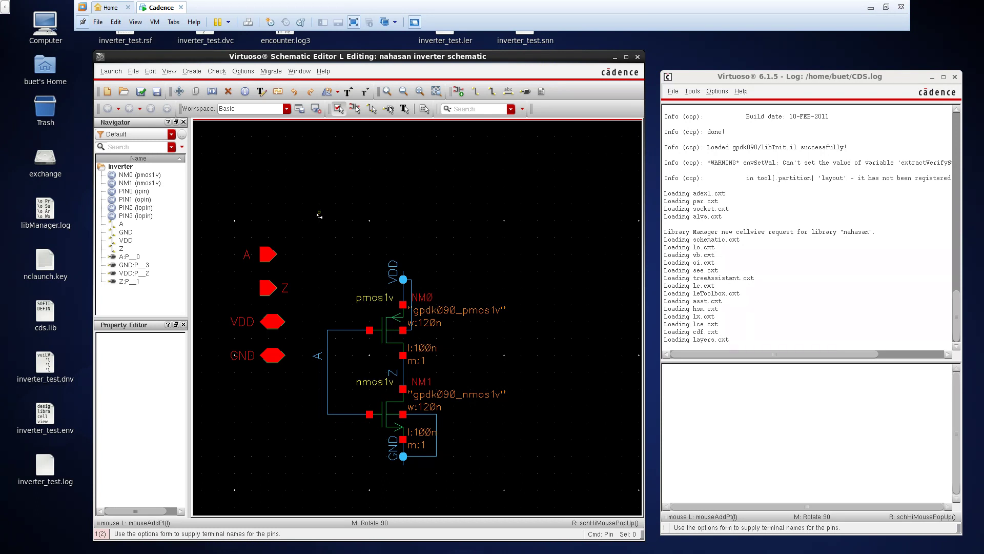
key(Escape)
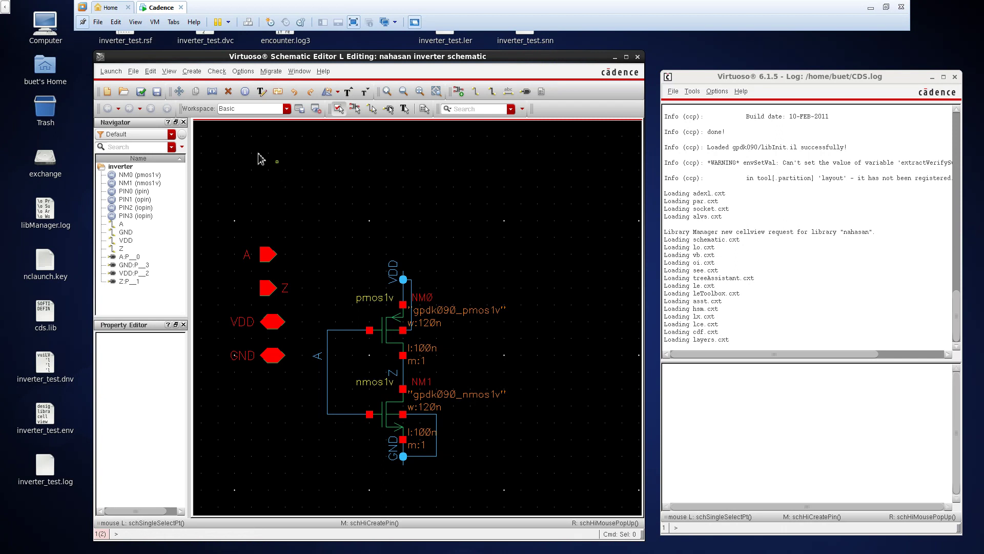
- Check and save the inverter schematic, and review the resulting check and save messages in the Virtuoso log
click(142, 94)
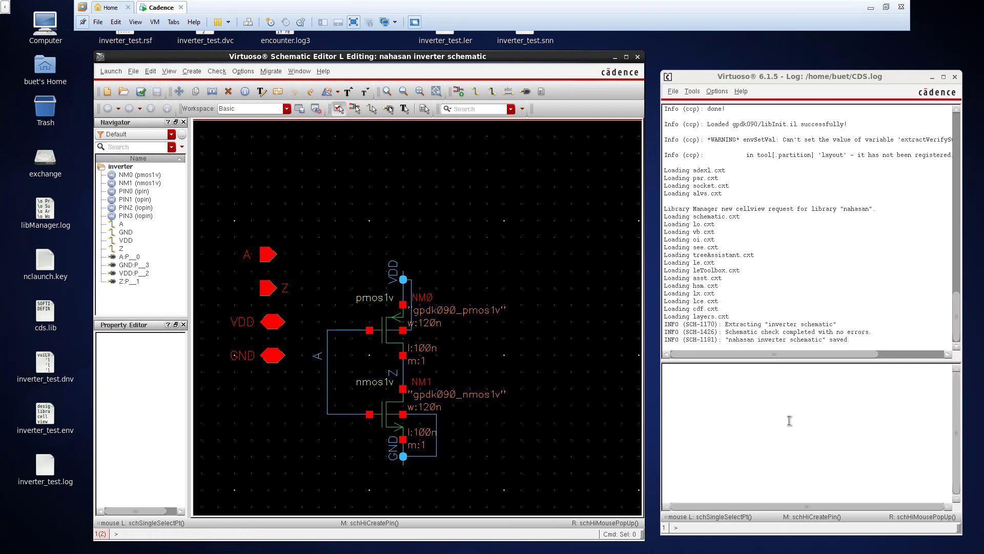
click(742, 78)
drag(742, 78, 741, 65)
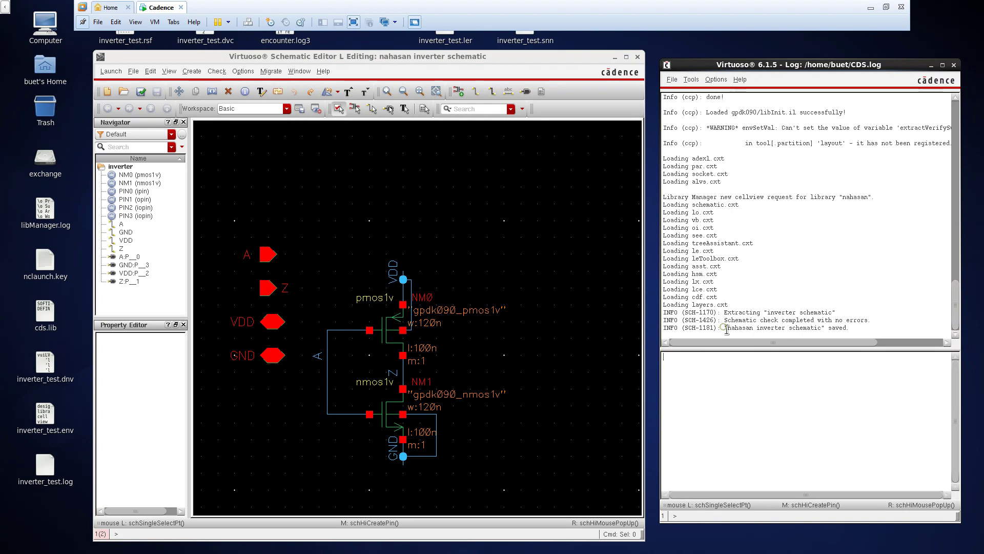
drag(724, 328, 755, 332)
drag(757, 331, 787, 333)
drag(790, 331, 815, 332)
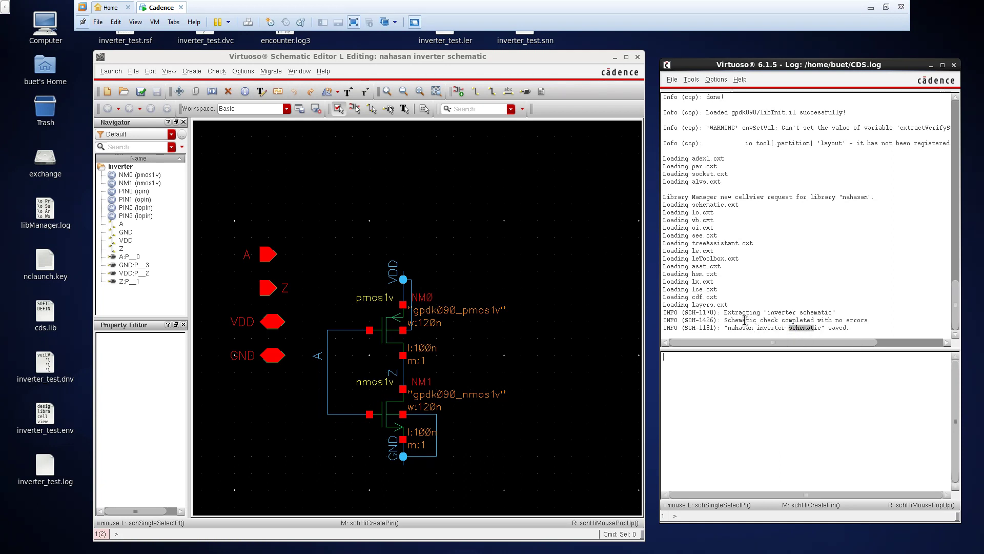
drag(745, 320, 877, 322)
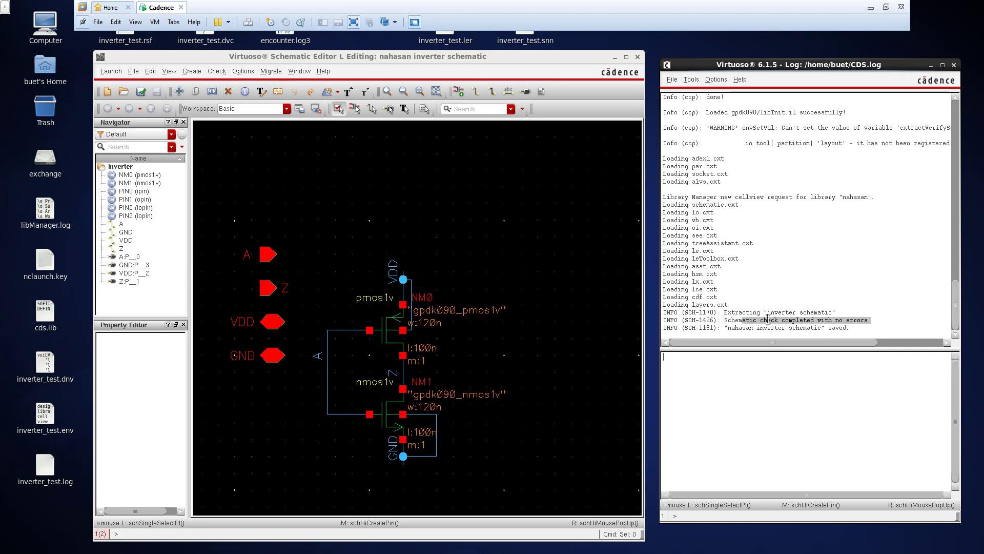
click(851, 333)
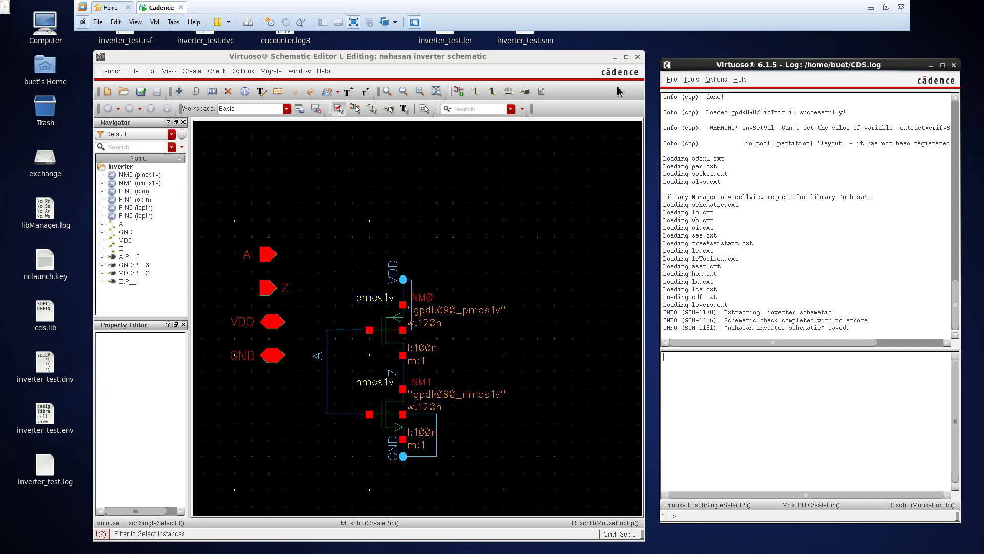
- Close the inverter schematic editor and bring the Library Manager window back up
click(638, 56)
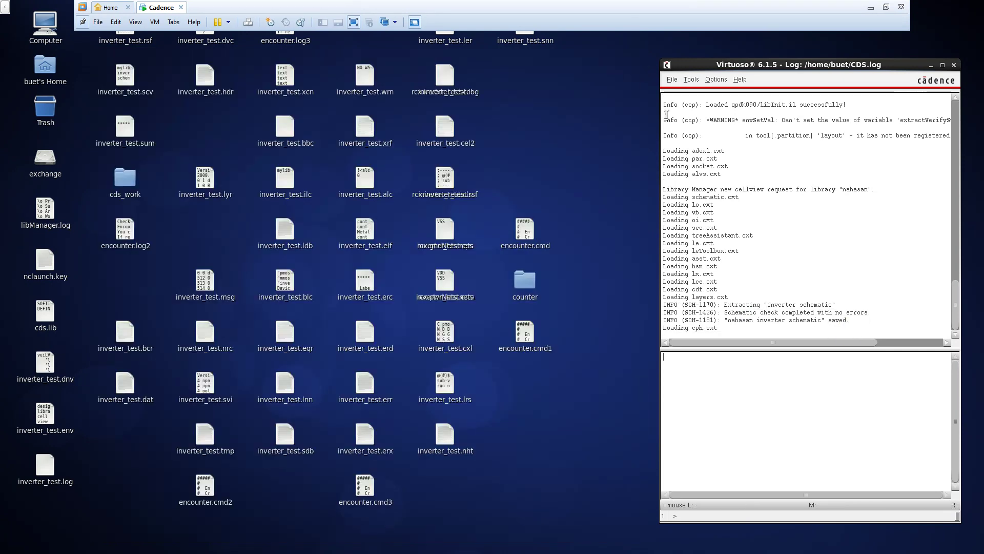
click(82, 22)
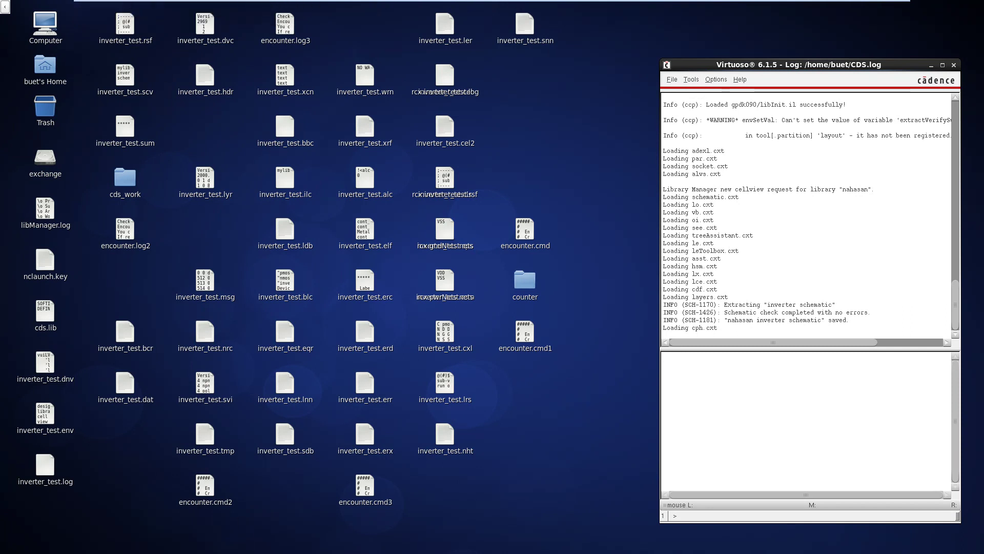
click(6, 7)
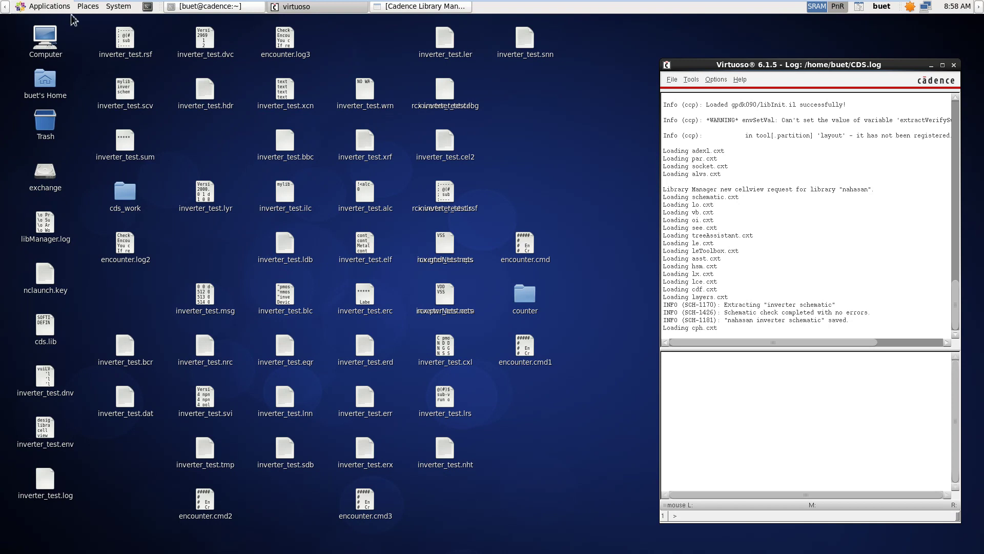
click(432, 8)
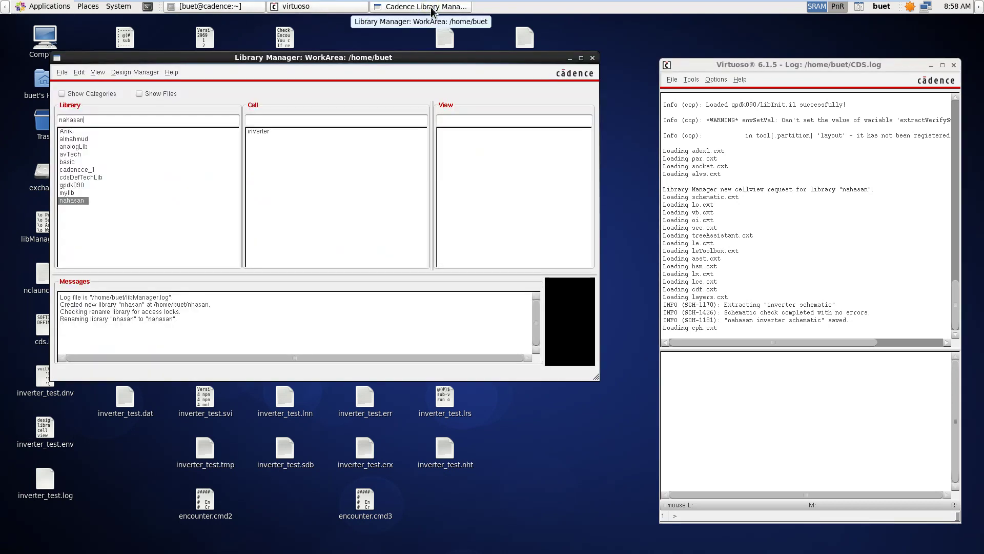
- Select the inverter cell's schematic view to preview it, and re-examine the schematic check message in the Virtuoso log
click(692, 80)
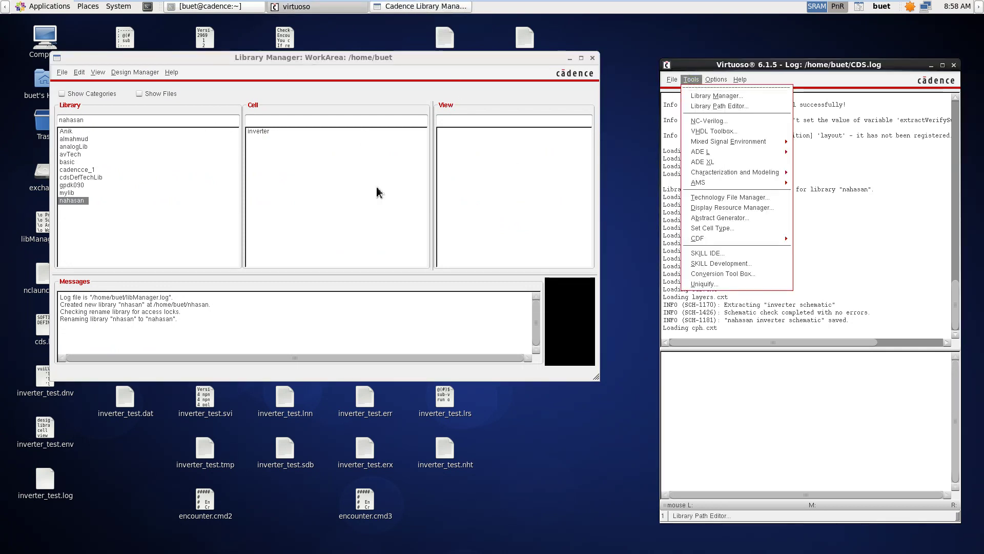
click(128, 242)
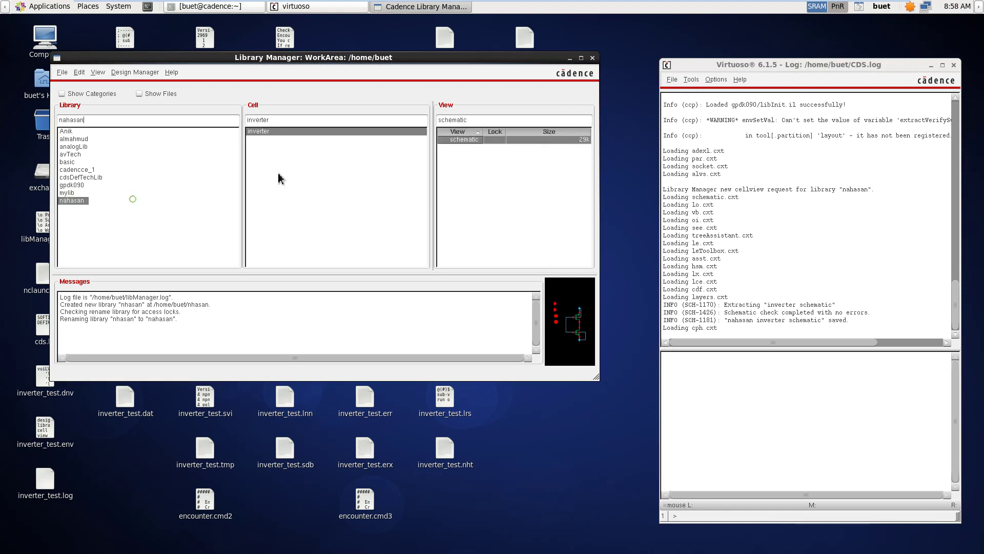
click(456, 140)
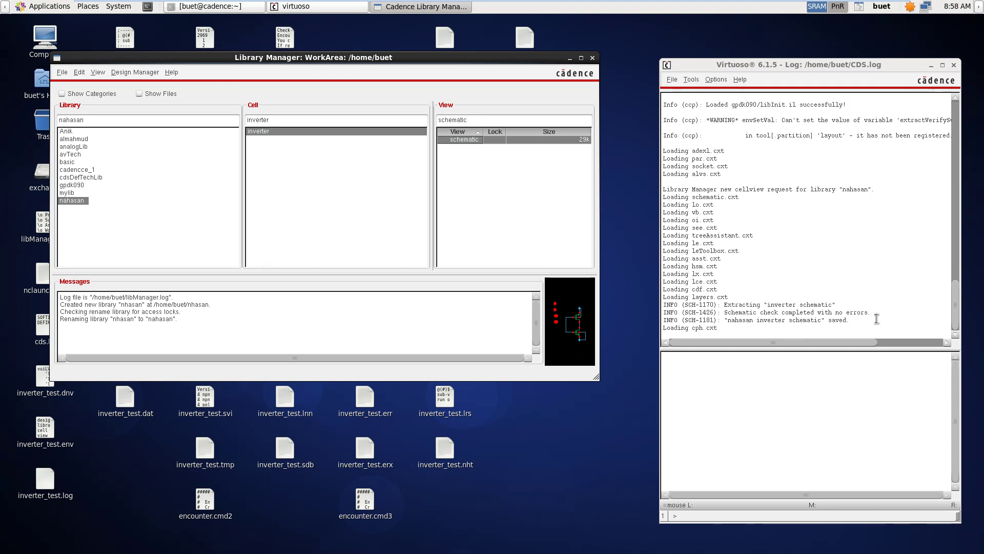
drag(878, 314, 729, 314)
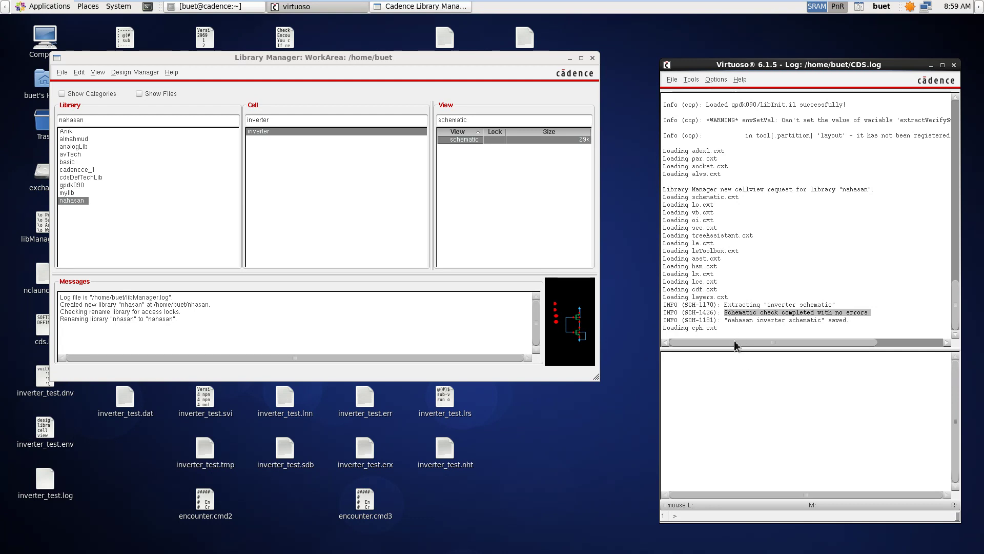
click(733, 326)
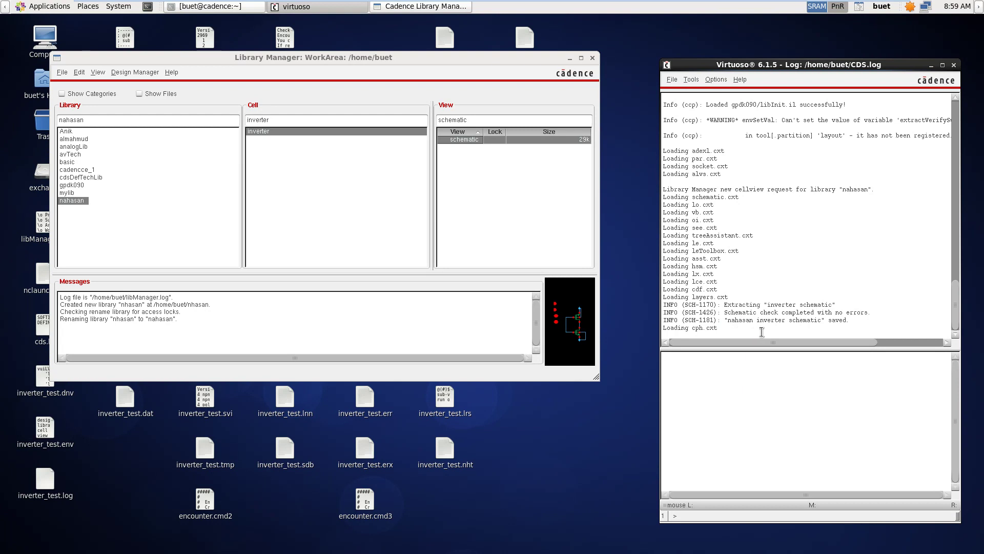